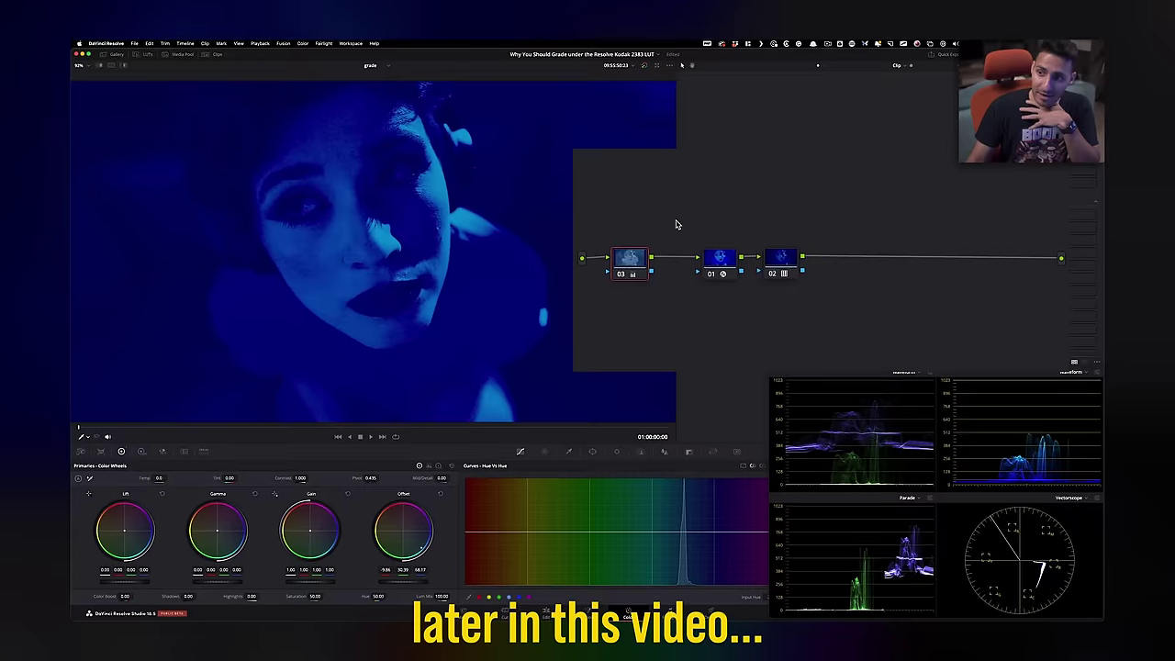
drag(720, 256, 850, 264)
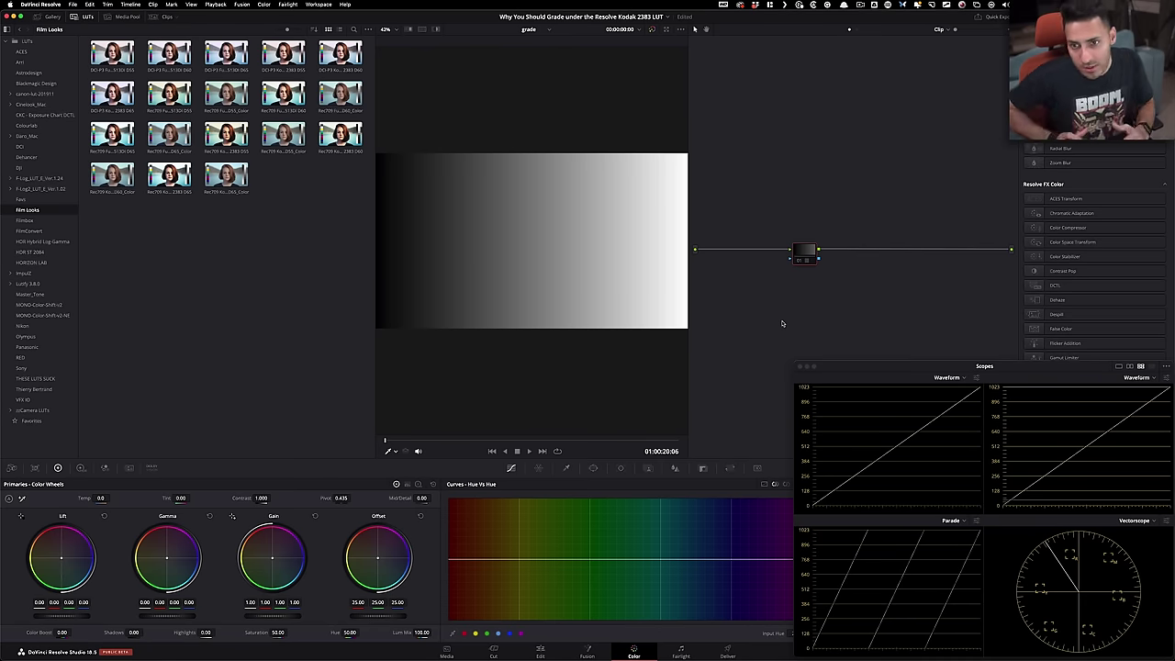
Enable the LUT node and reveal its Rec709 Kodak 2383 D60 LUT in the Film Looks folder of the LUT browser
key(super+d)
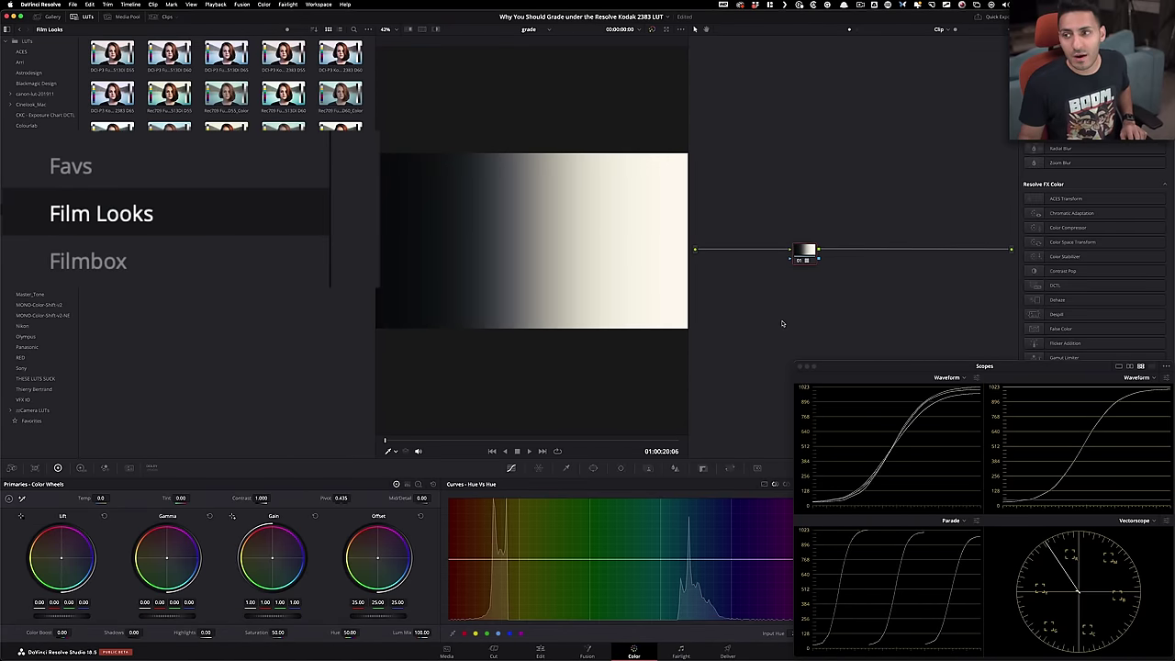
key(ctrl+shift)
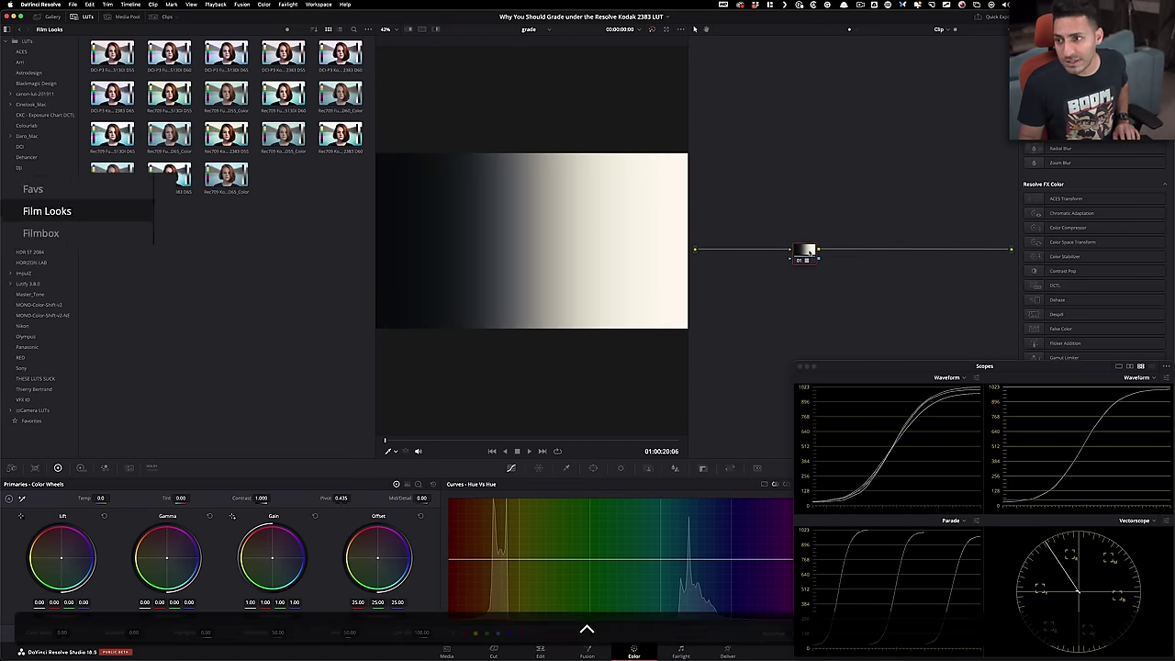
right_click(804, 253)
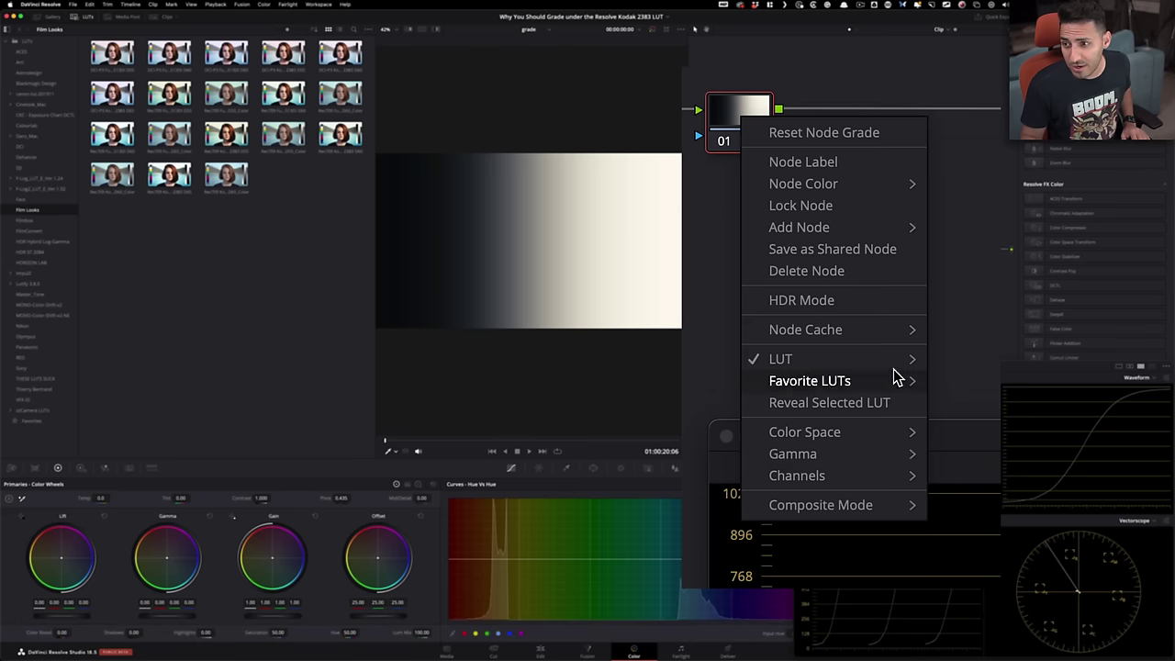
click(863, 404)
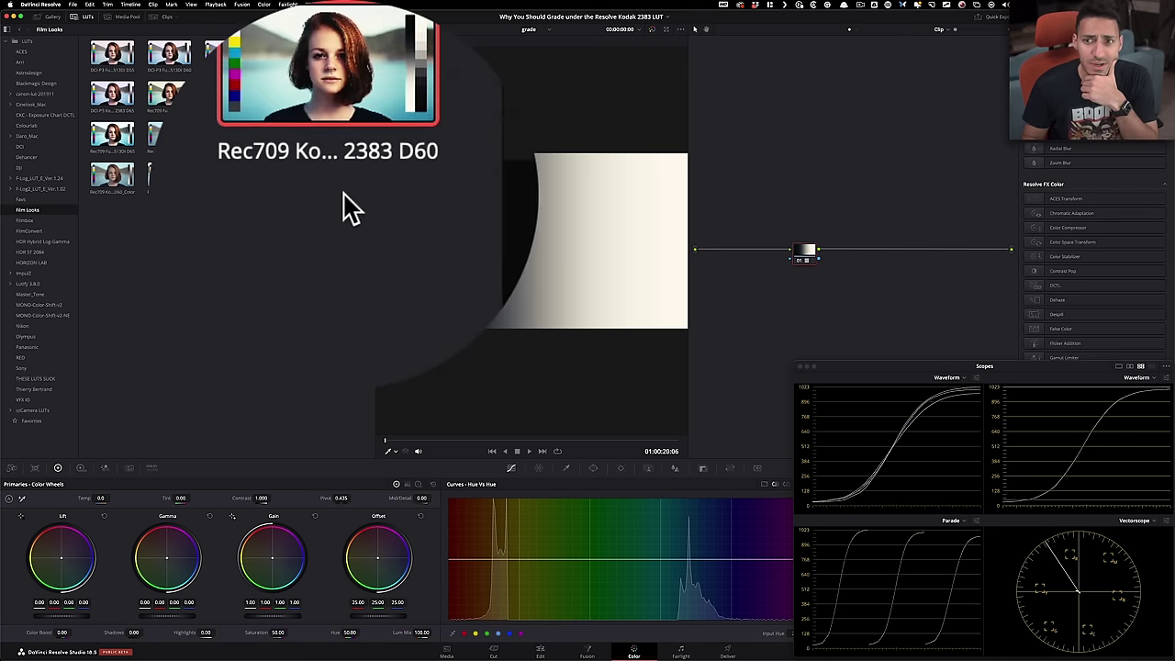
click(77, 17)
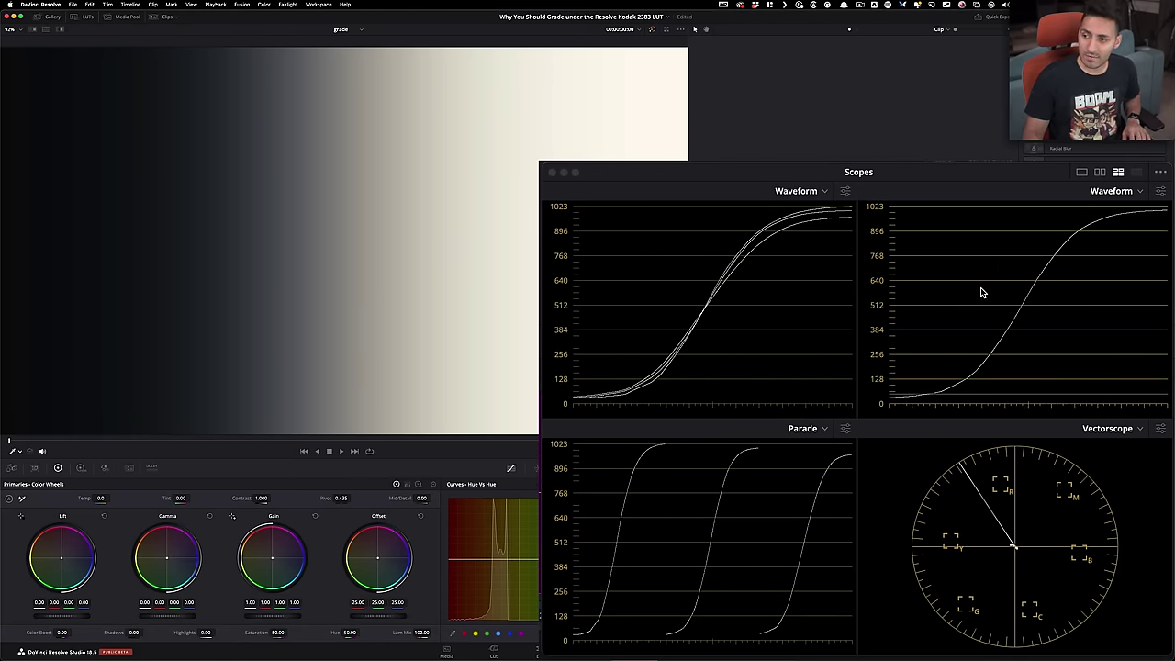
Compare the scopes with the LUT node off and on, and add a serial node directly after it
key(super+d)
key(super+d)
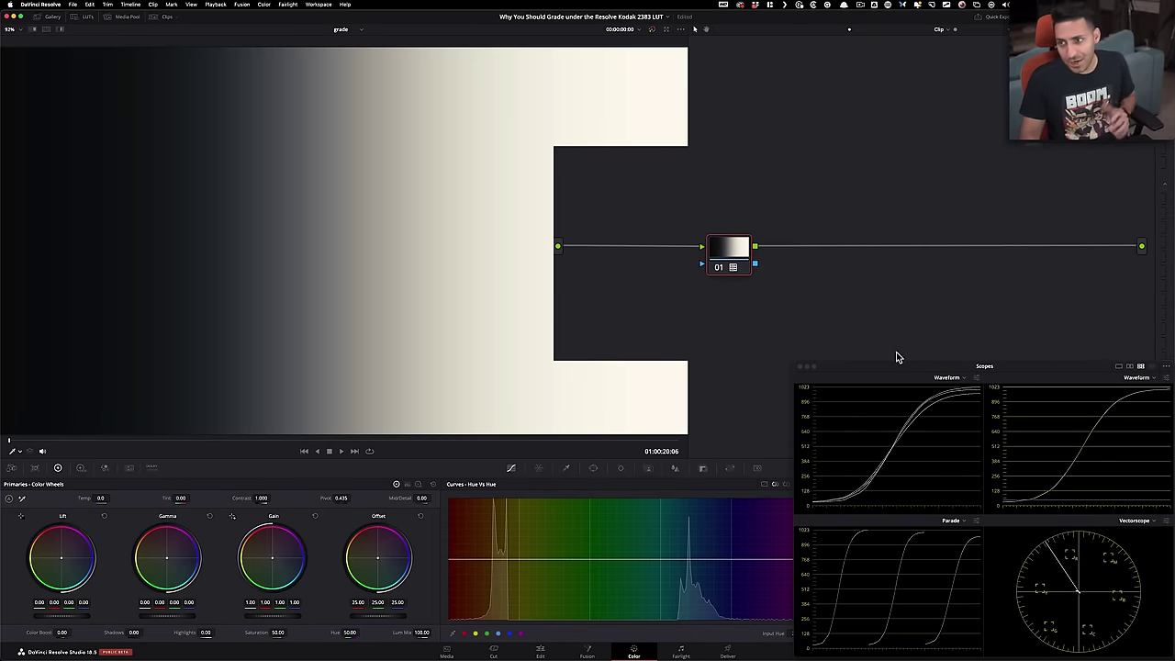
key(alt+s)
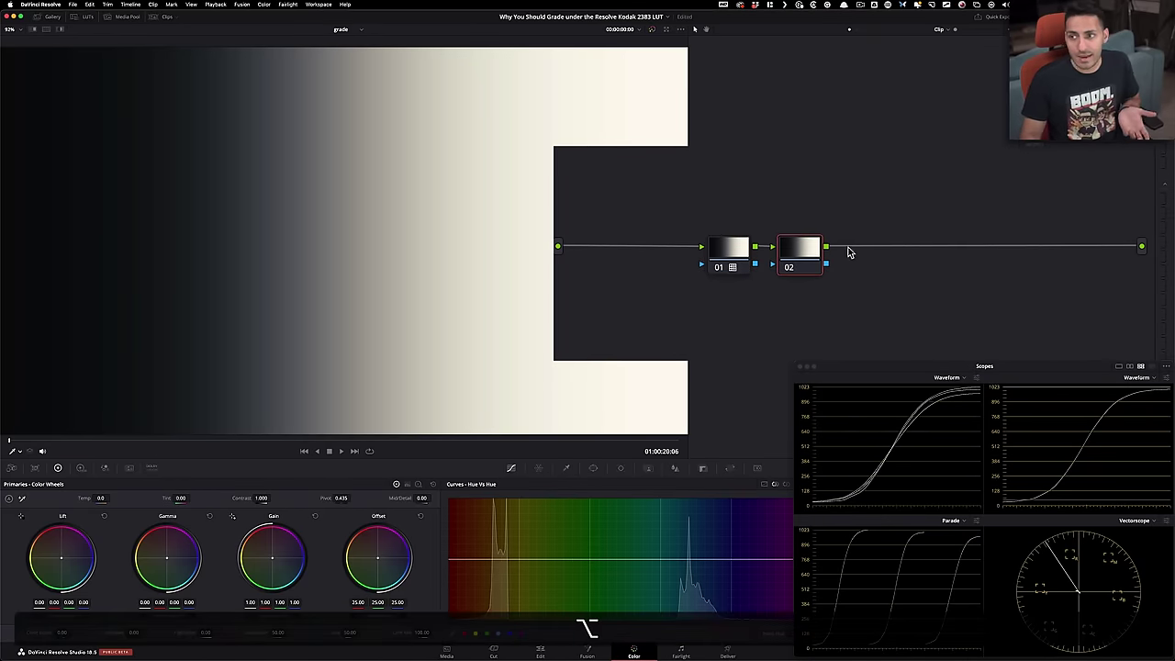
mouse_move(798, 255)
mouse_down()
mouse_move(837, 254)
mouse_move(807, 255)
mouse_up()
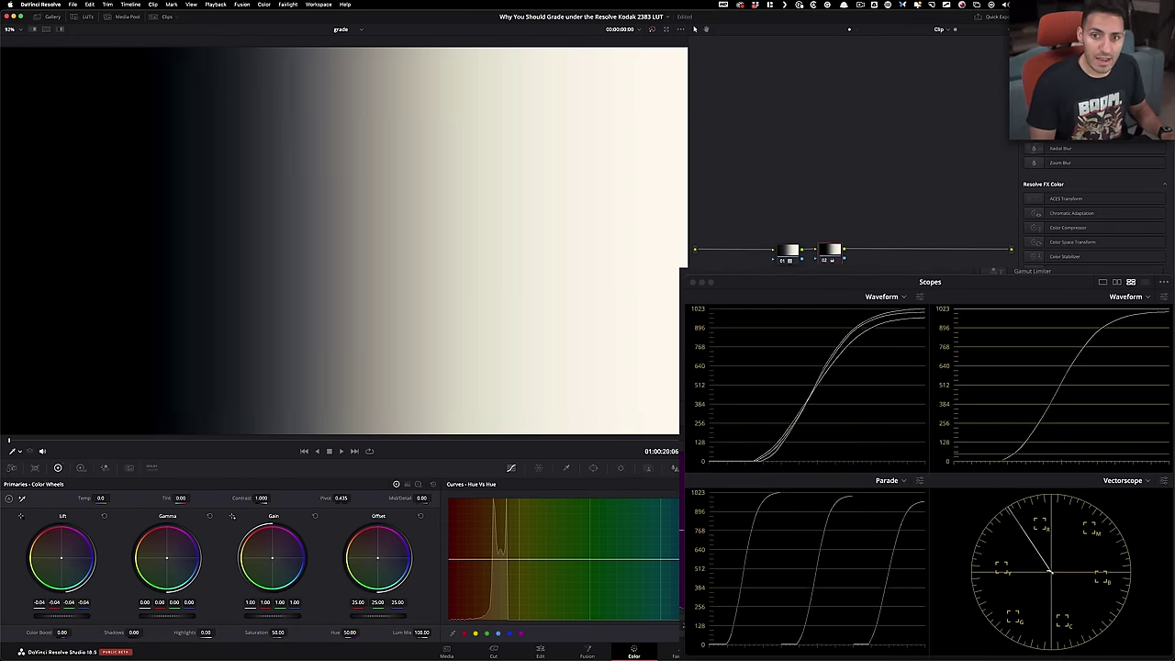
Lower the lift of node 02 to -0.07, comparing the result with the node off and on
key(super+d)
key(super+d)
key(super+d)
key(super+d)
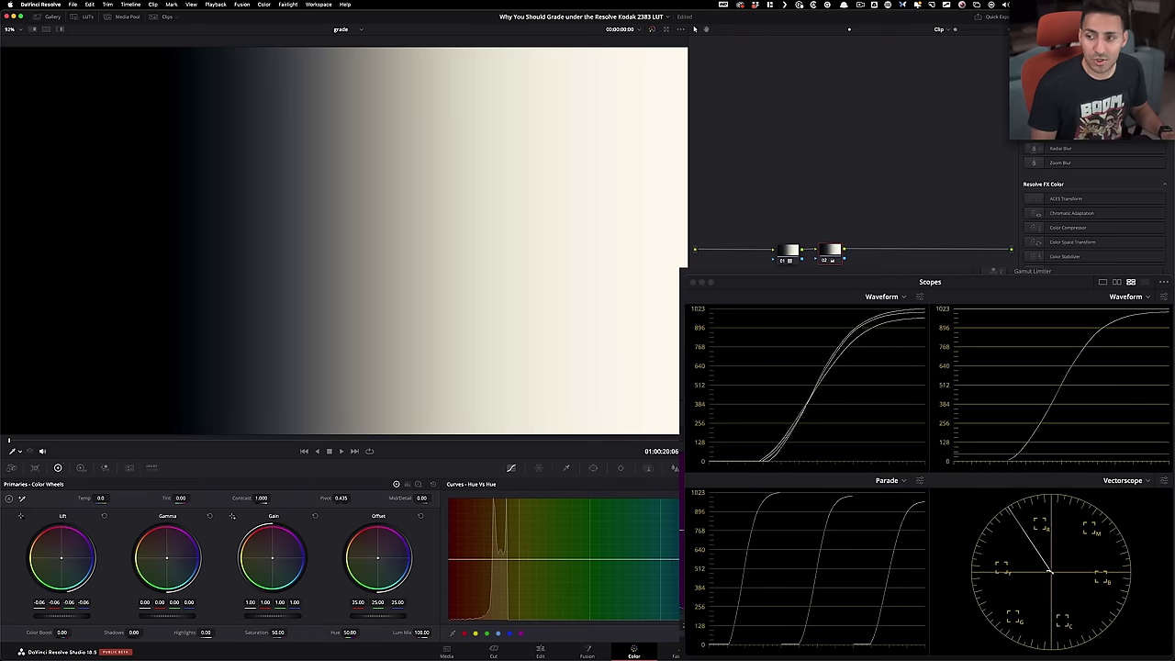
drag(62, 616, 57, 616)
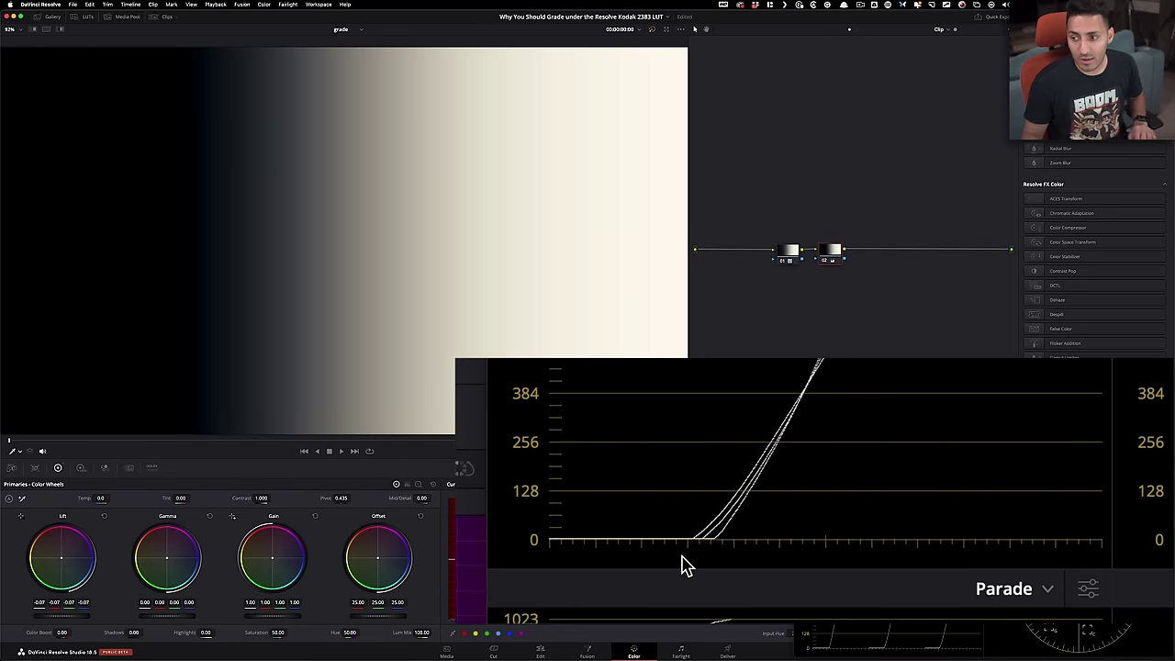
Toggle node 02 off and on repeatedly to examine how its lift affects the shadows in the waveform
key(super+d)
key(super+d)
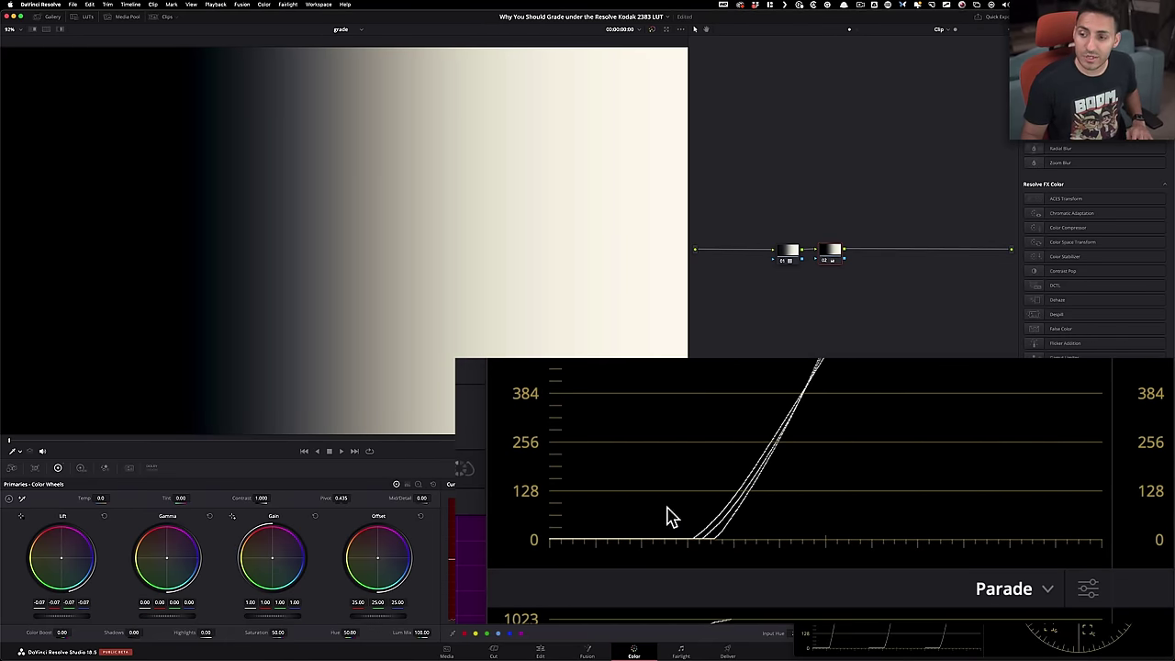
key(super+d)
key(super+d)
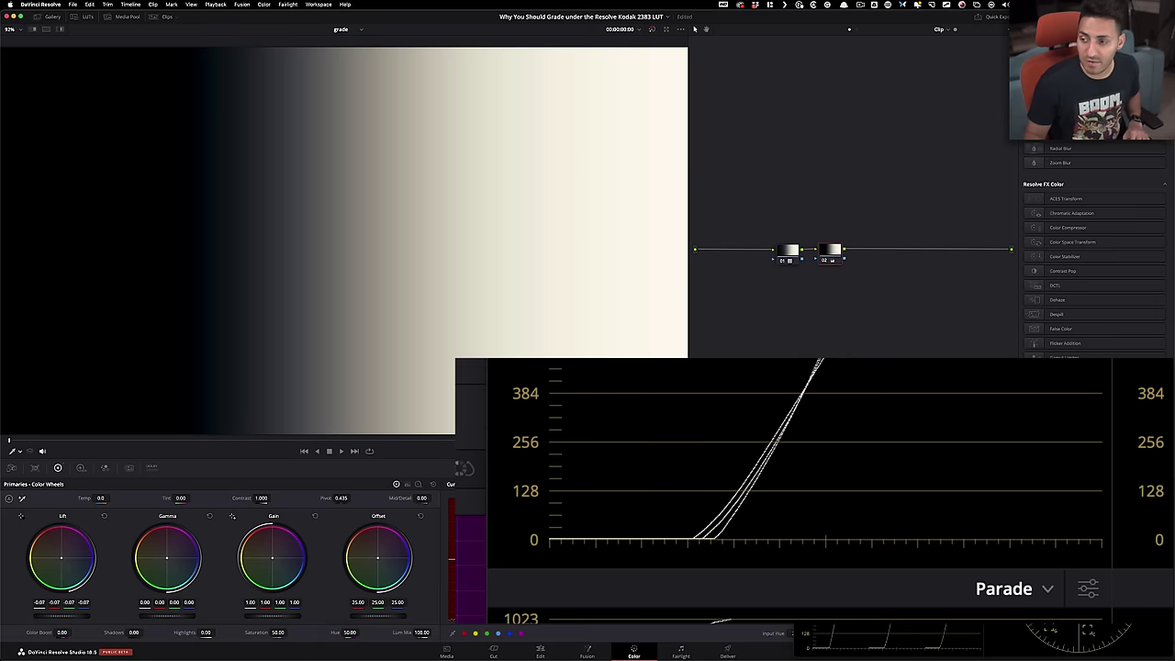
key(super+d)
key(super+d)
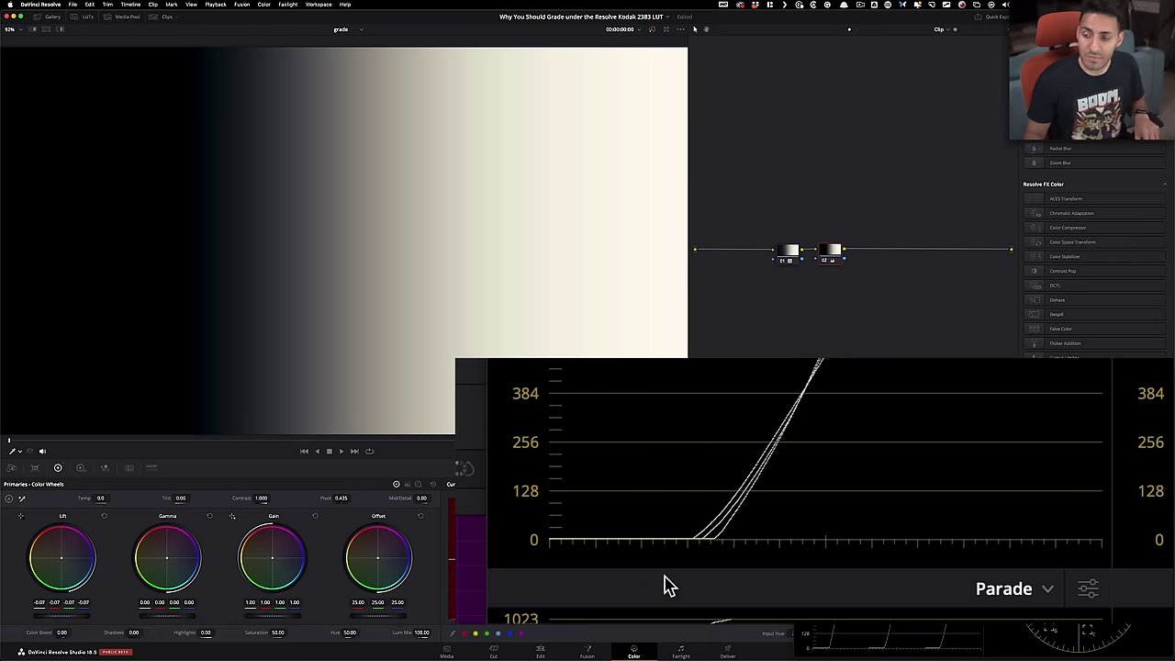
Raise the gain of node 02 to 1.12 and compare the waveform's highlights with the node off and on
key(super+d)
key(super+d)
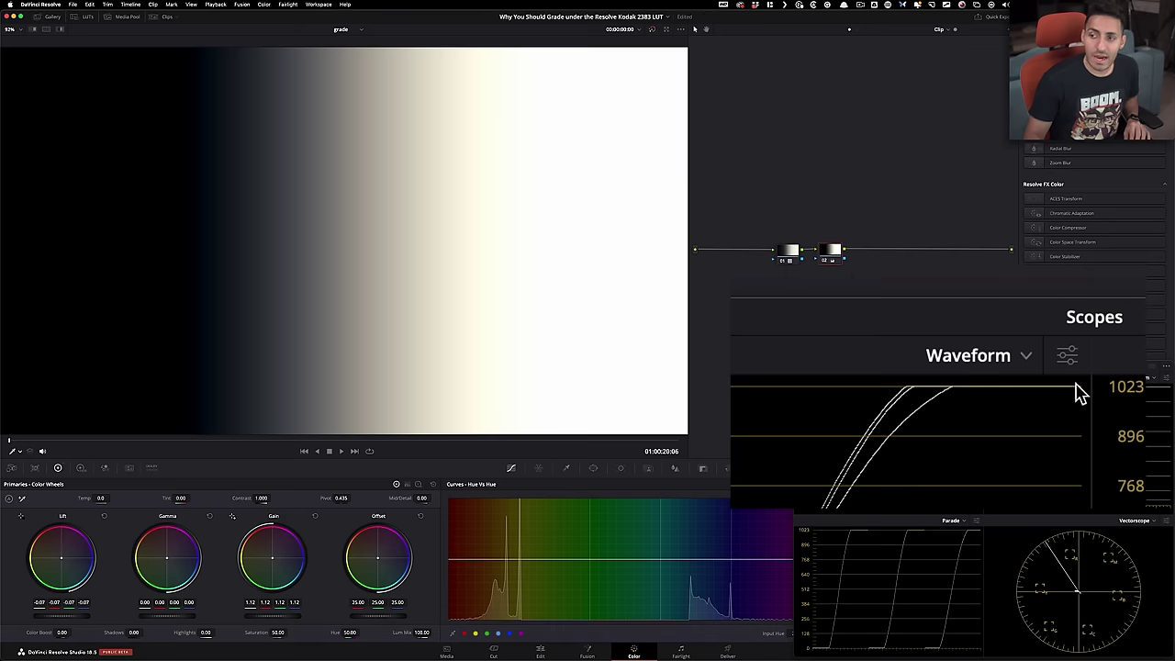
key(super)
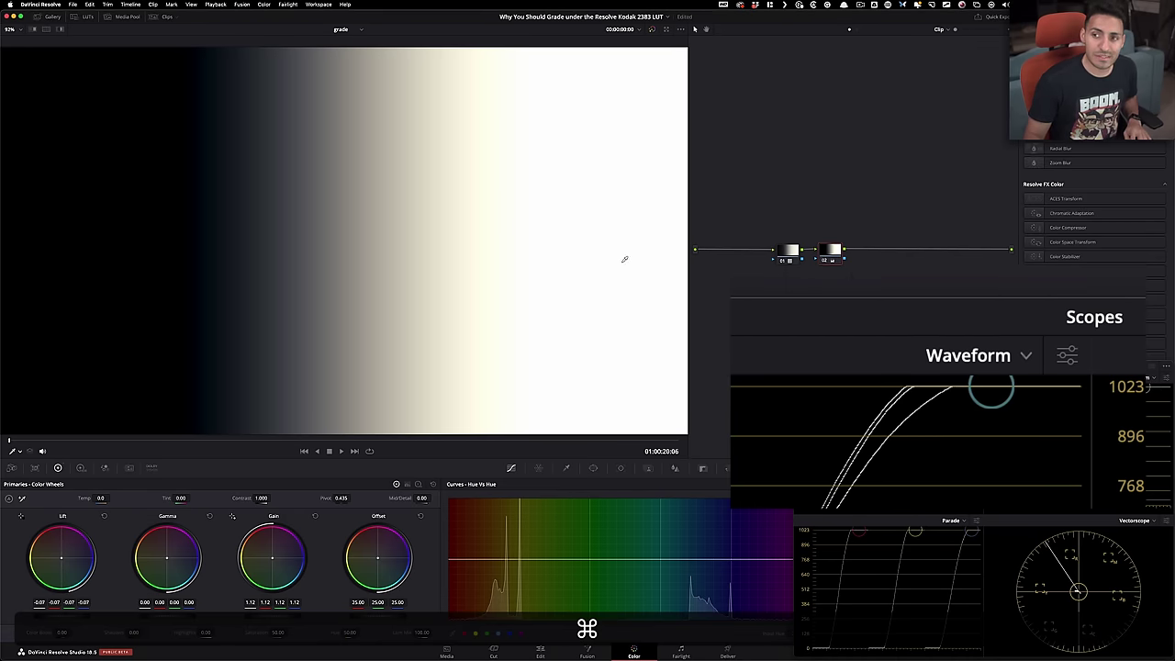
key(super+d)
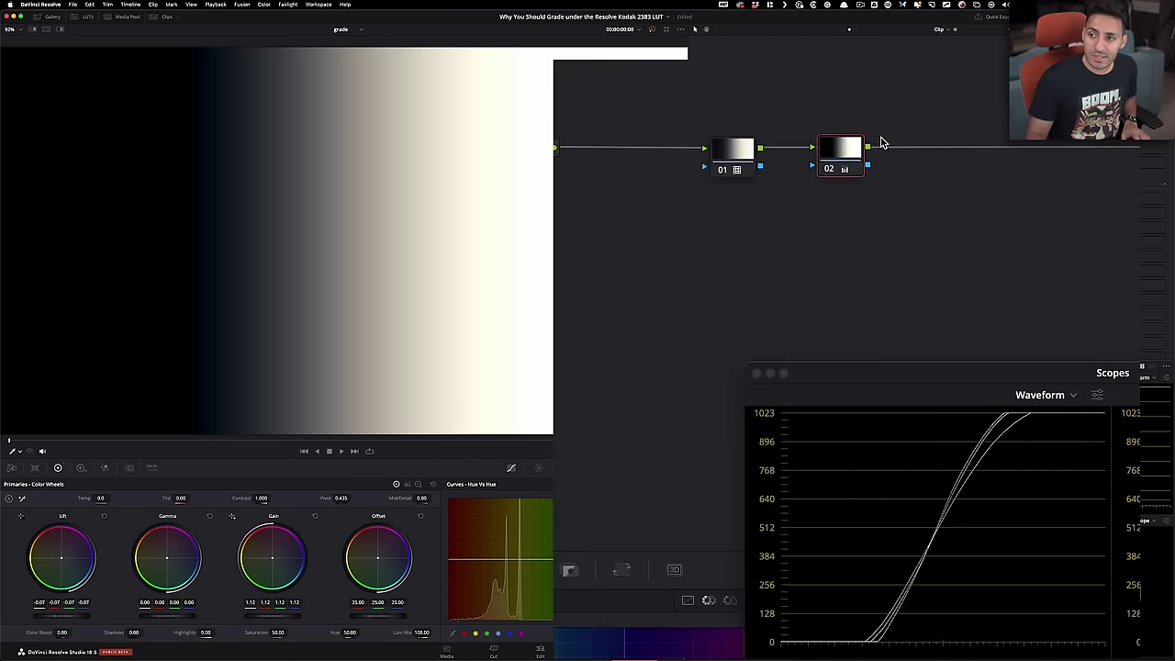
Extract node 02 from the chain and reinsert it before the LUT node
drag(836, 146, 889, 101)
key(Delete)
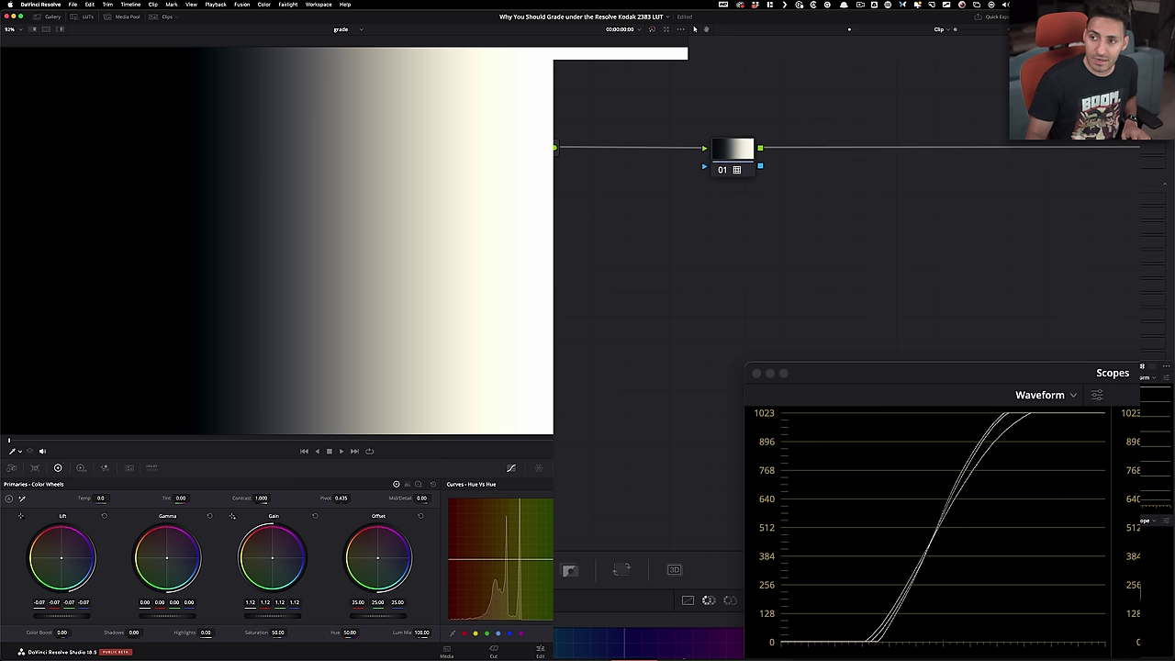
drag(719, 46, 672, 148)
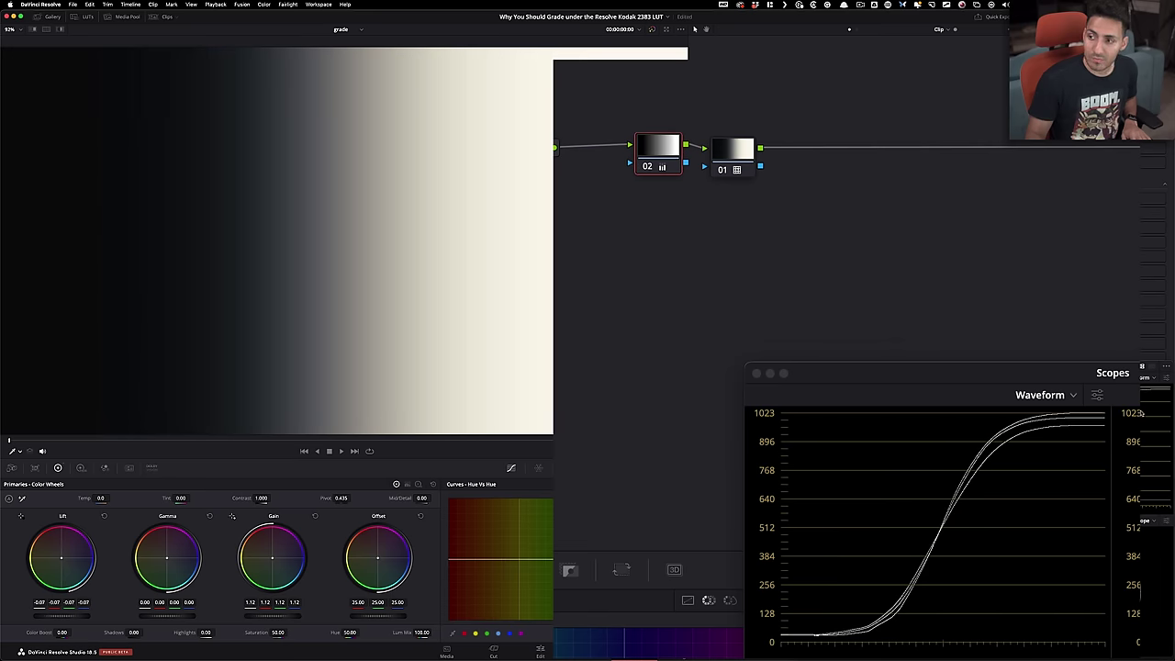
Undo and redo the node reordering to compare the waveform with node 02 after and before the LUT
key(super+z)
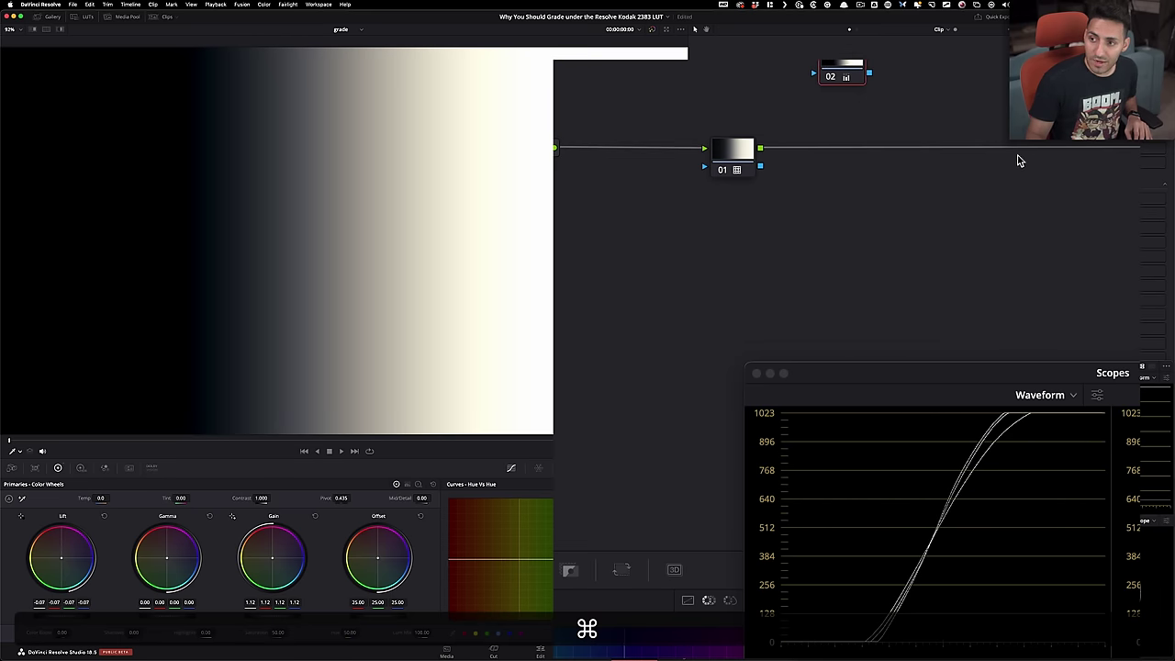
key(super+z)
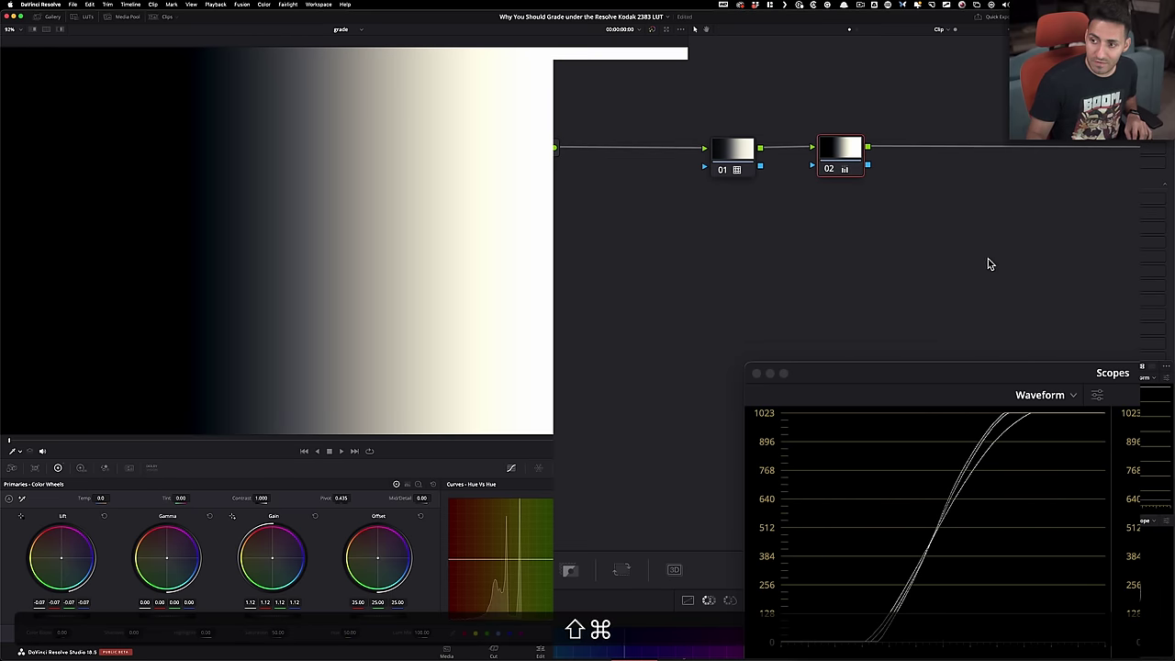
key(super+shift+z)
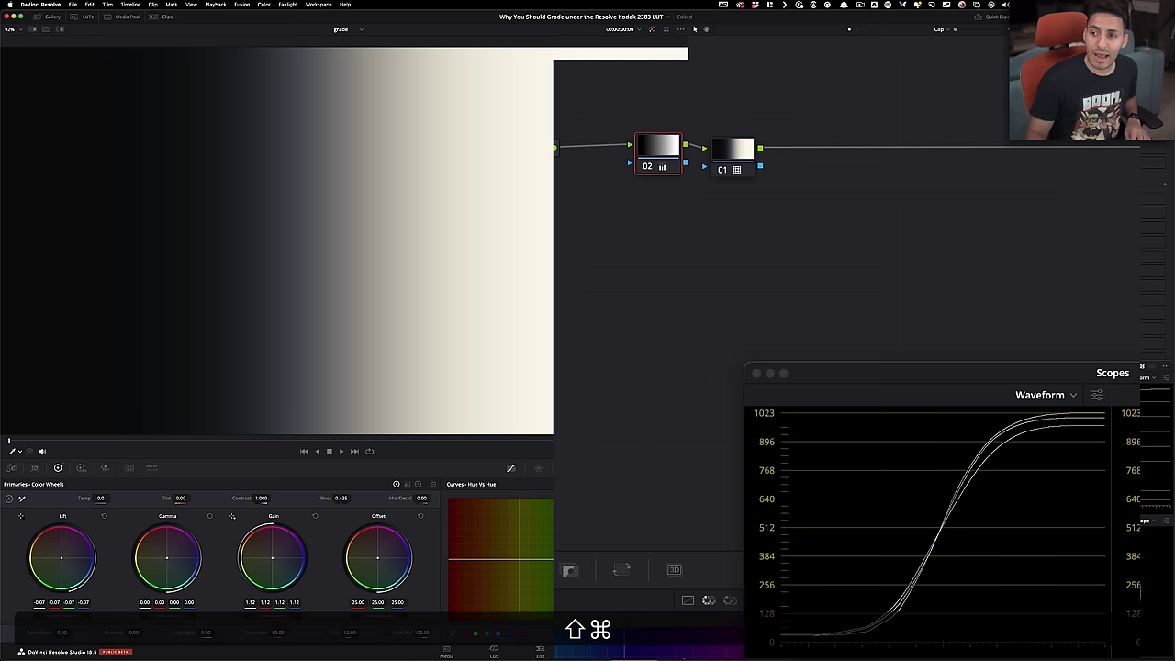
key(super+z)
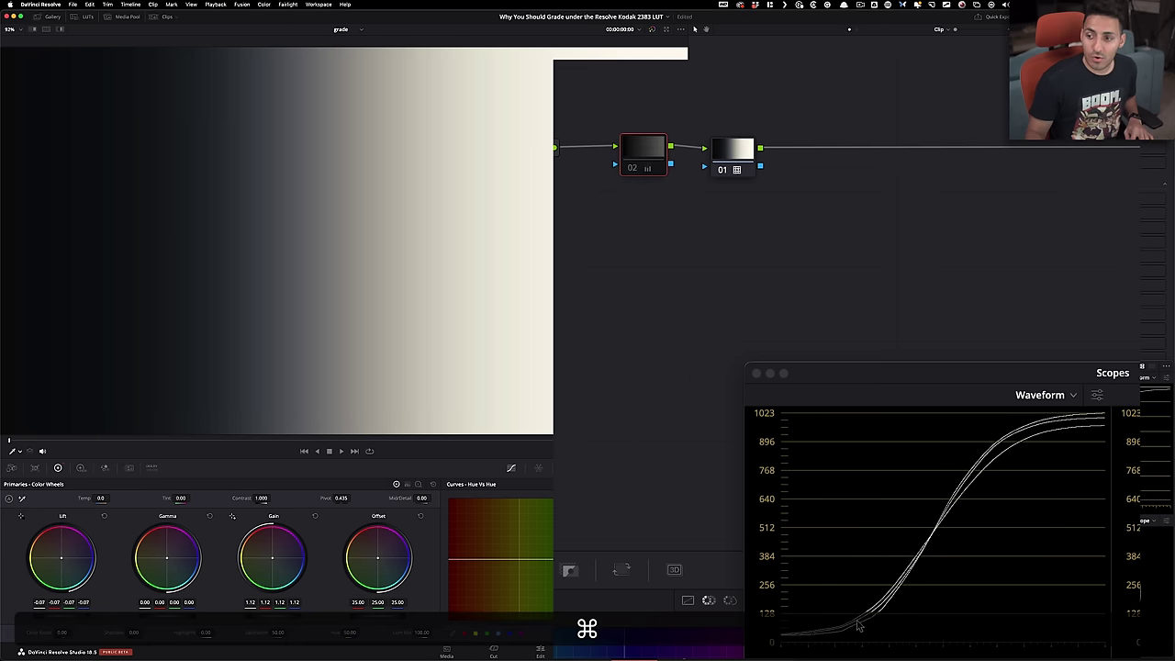
Examine the effect of node 02 ahead of the LUT by toggling it and stepping back and forth through the last changes
key(super+d)
key(super+d)
key(super+d)
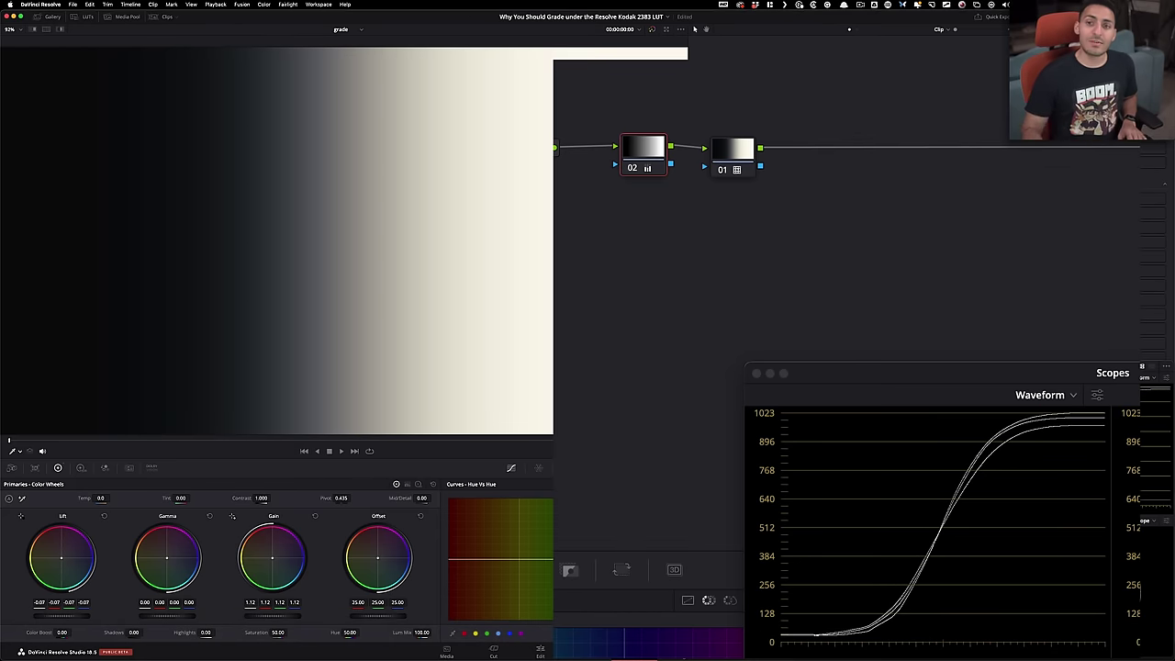
key(super+z)
key(super+shift+z)
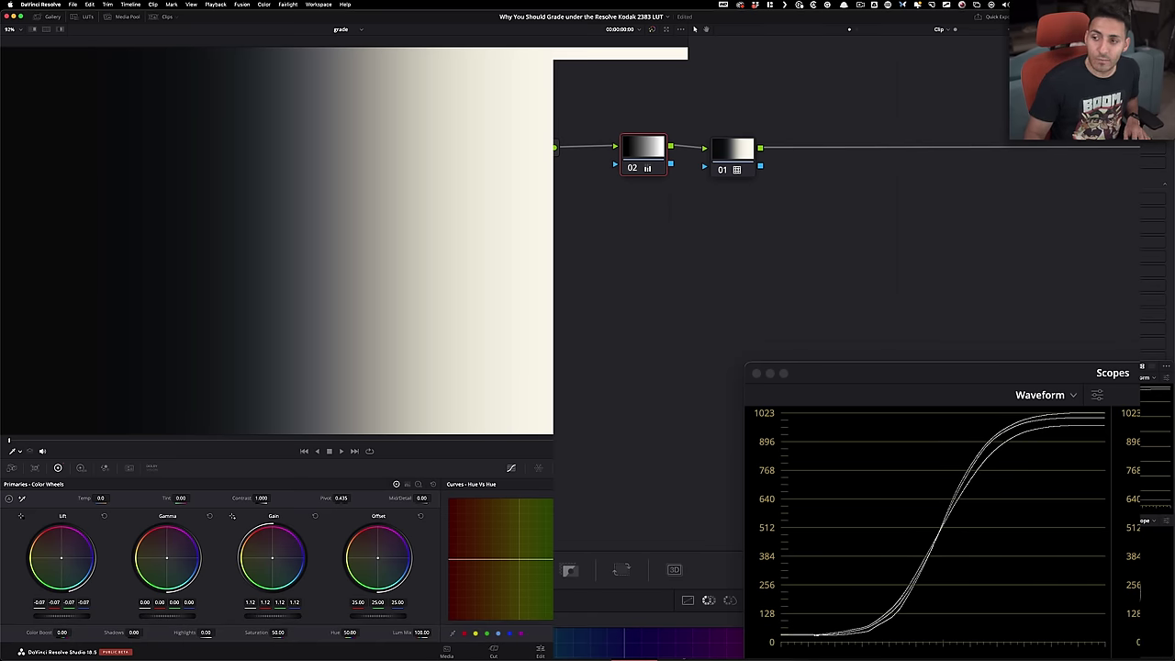
key(super+z)
key(super+shift+z)
Move the LUT node farther from node 02 toward the output, and compare the ramp with the LUT off and on
drag(736, 142, 969, 138)
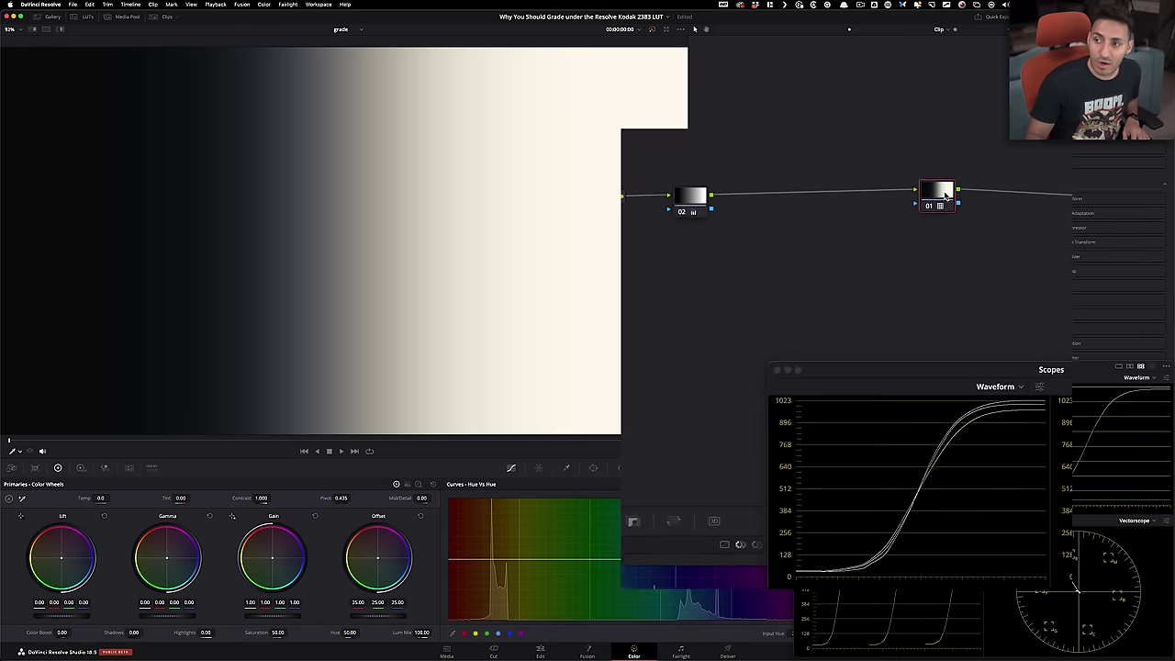
key(super+d)
key(super+d)
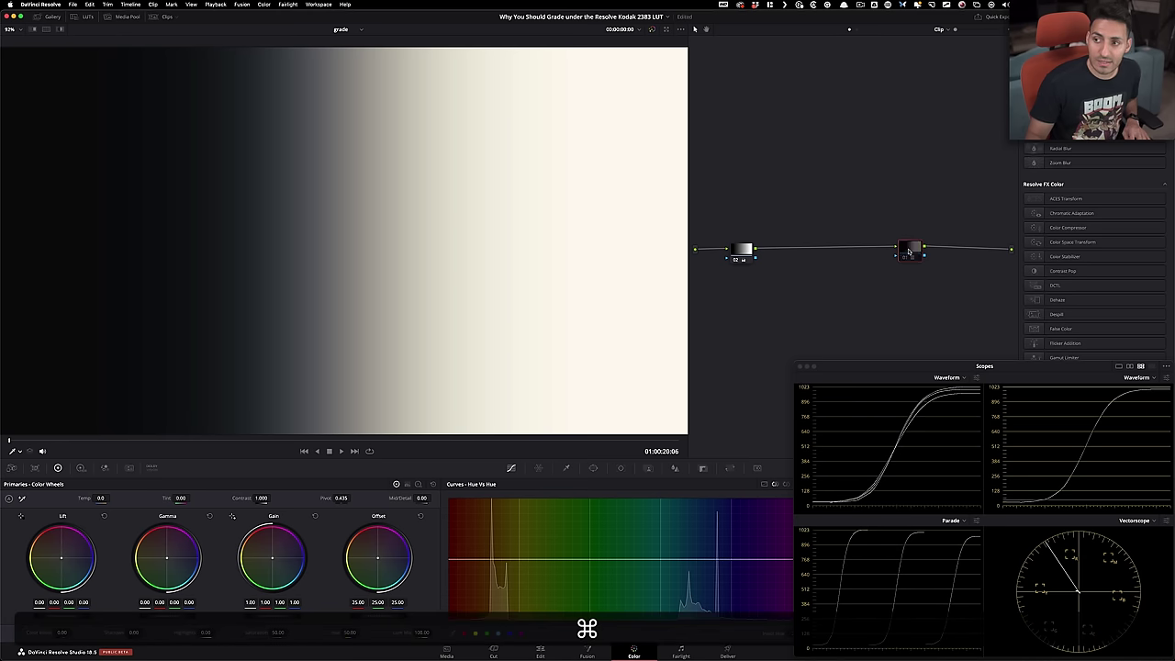
mouse_move(909, 250)
mouse_down()
mouse_move(961, 253)
mouse_move(905, 257)
mouse_up()
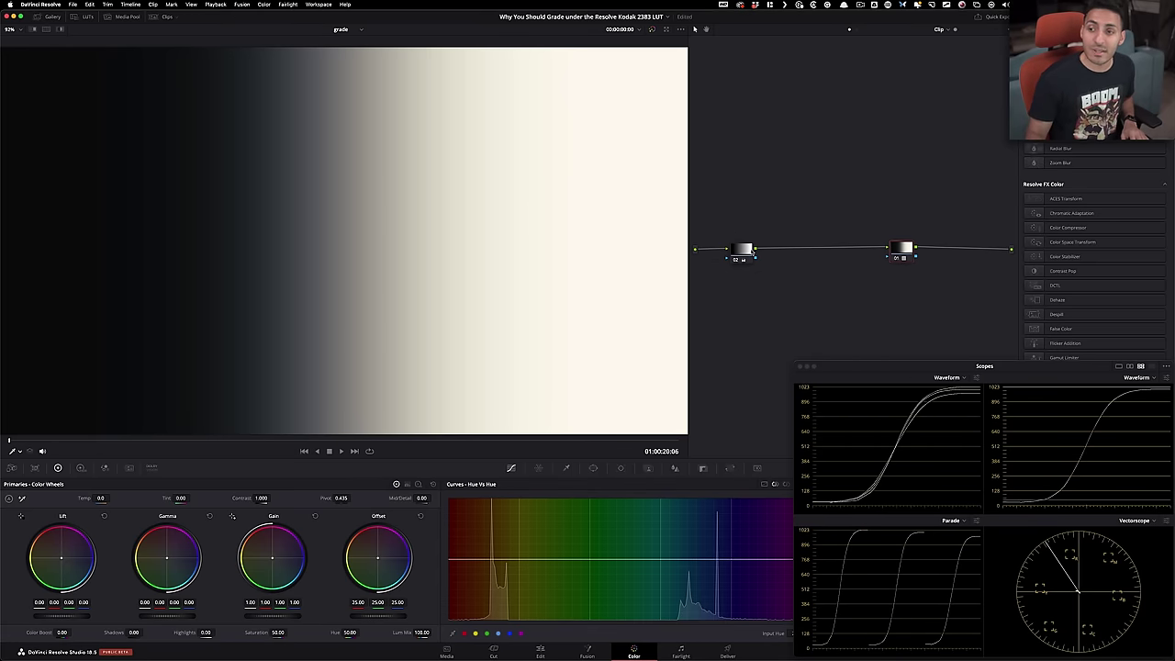
drag(756, 259, 755, 258)
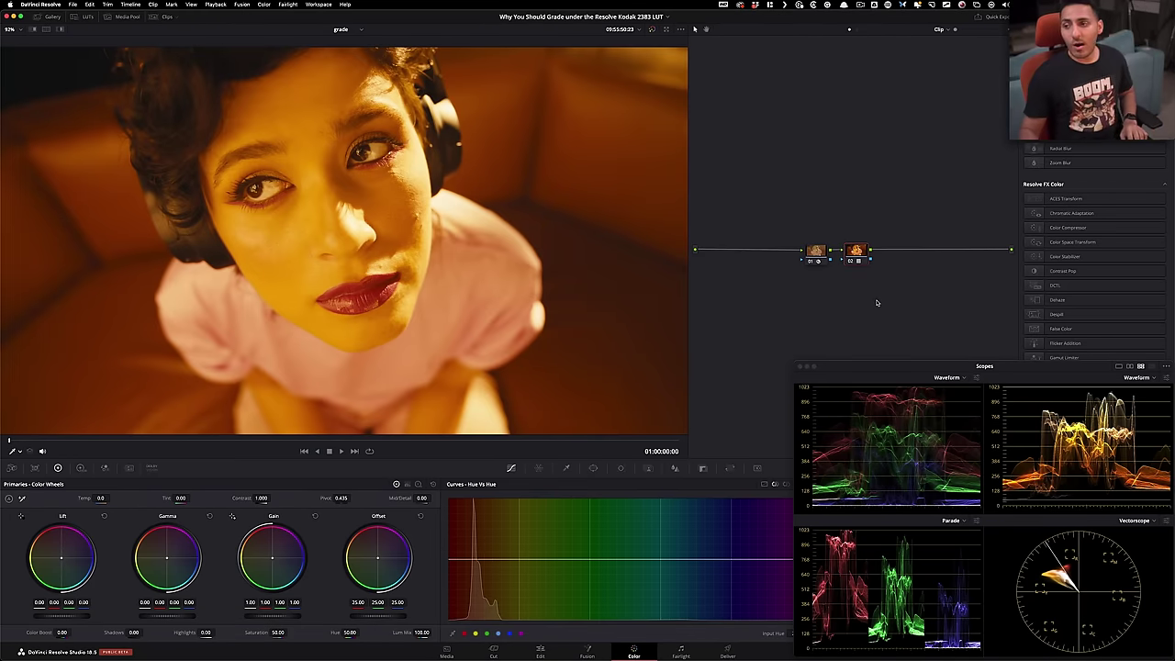
Review the Color Space Transform settings on node 01 of the portrait clip and compare the image with it off and on
click(817, 250)
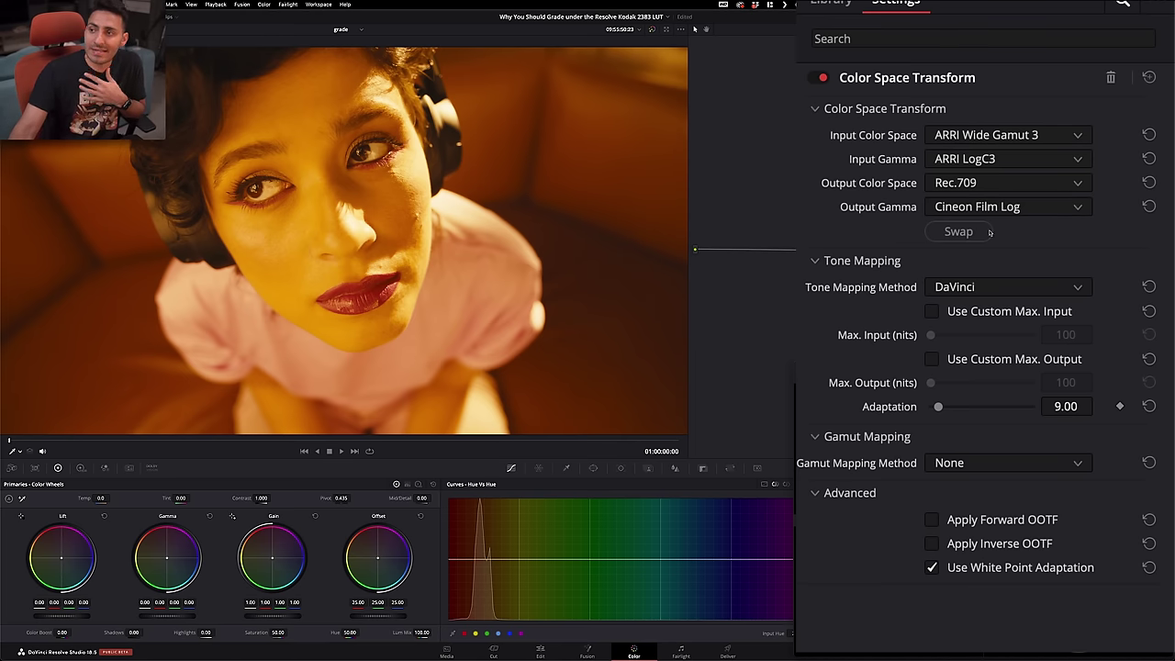
key(super+d)
key(super+d)
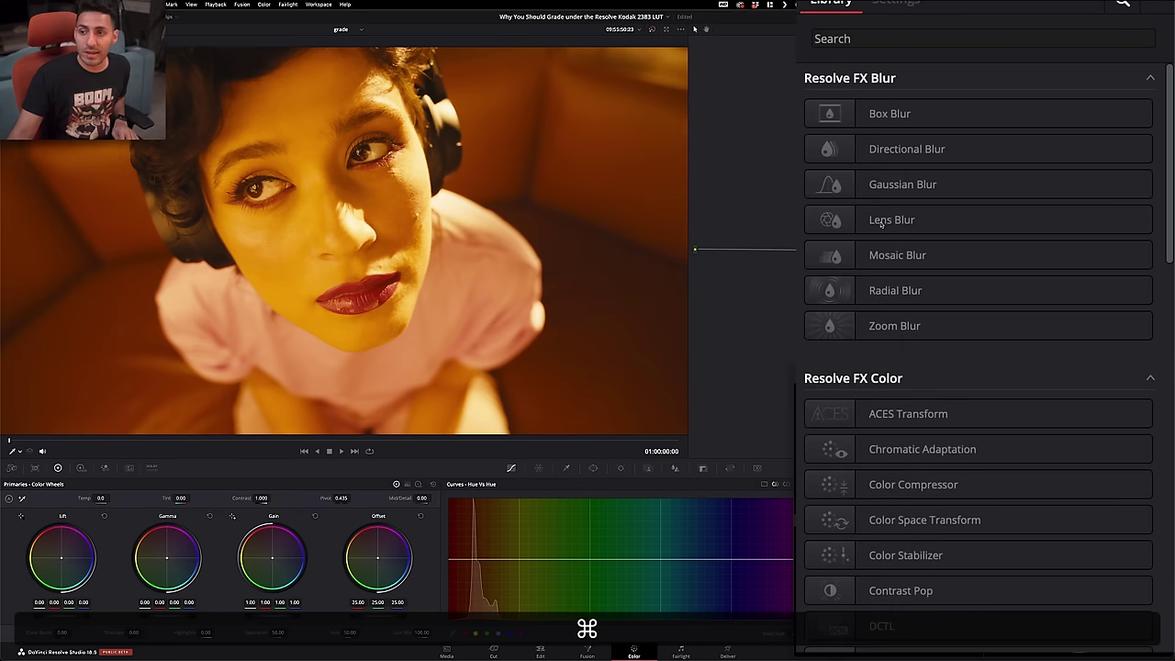
Reveal the LUT used on node 02 in the LUT browser to check which one is applied, and close the browser
right_click(858, 255)
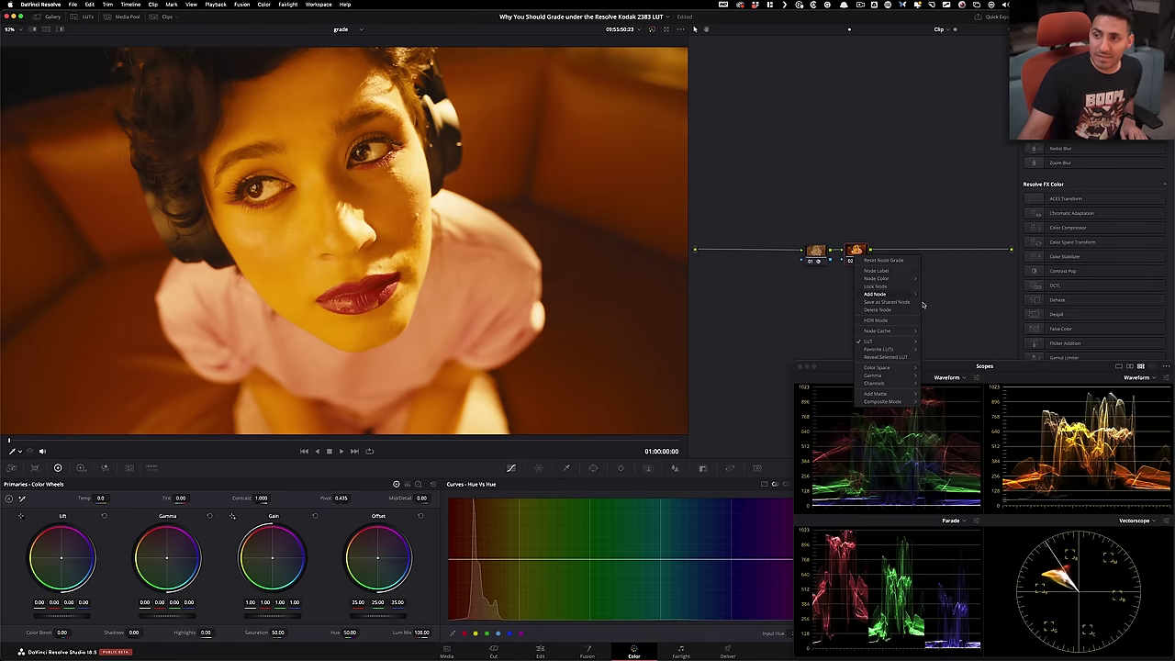
click(890, 357)
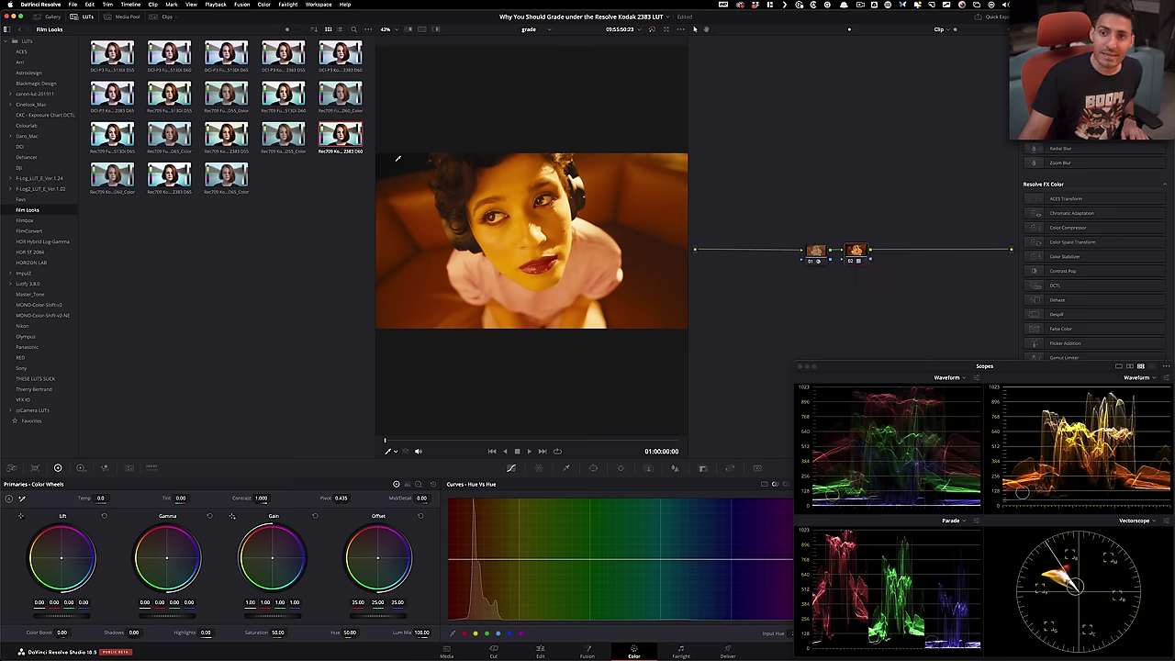
click(83, 16)
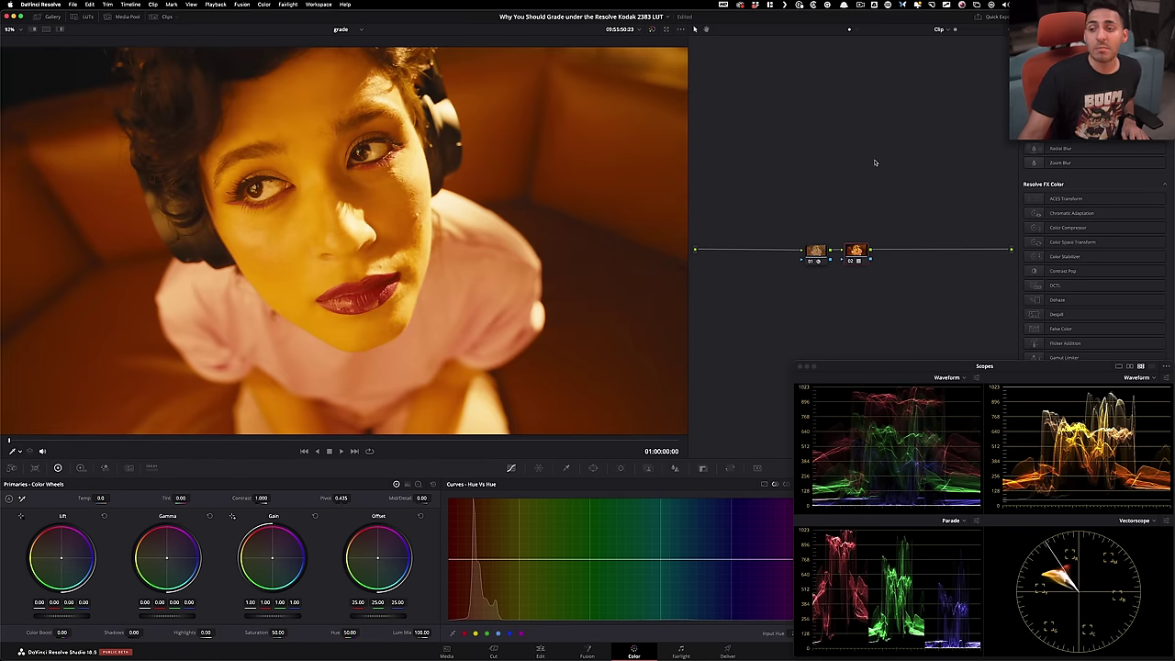
Toggle the LUT node off and on to compare the portrait with and without the film look
key(super+d)
key(super+d)
key(super+d)
key(super+d)
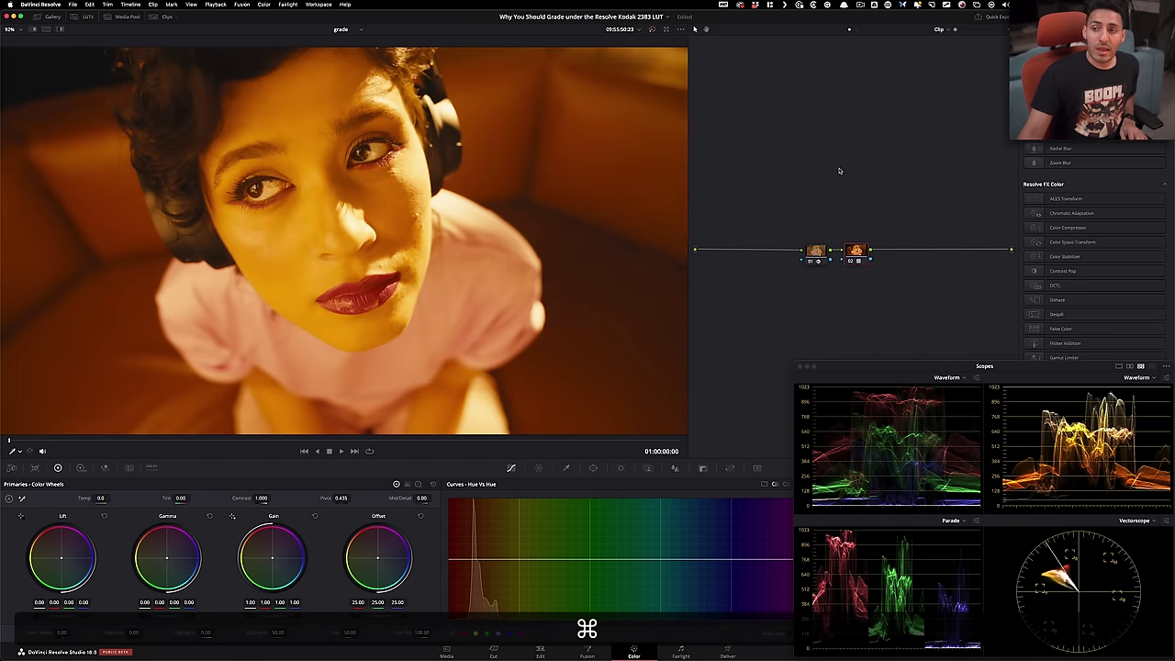
Compare the portrait once more with node 02 disabled and enabled
key(super+d)
key(super+d)
key(super+d)
key(super+d)
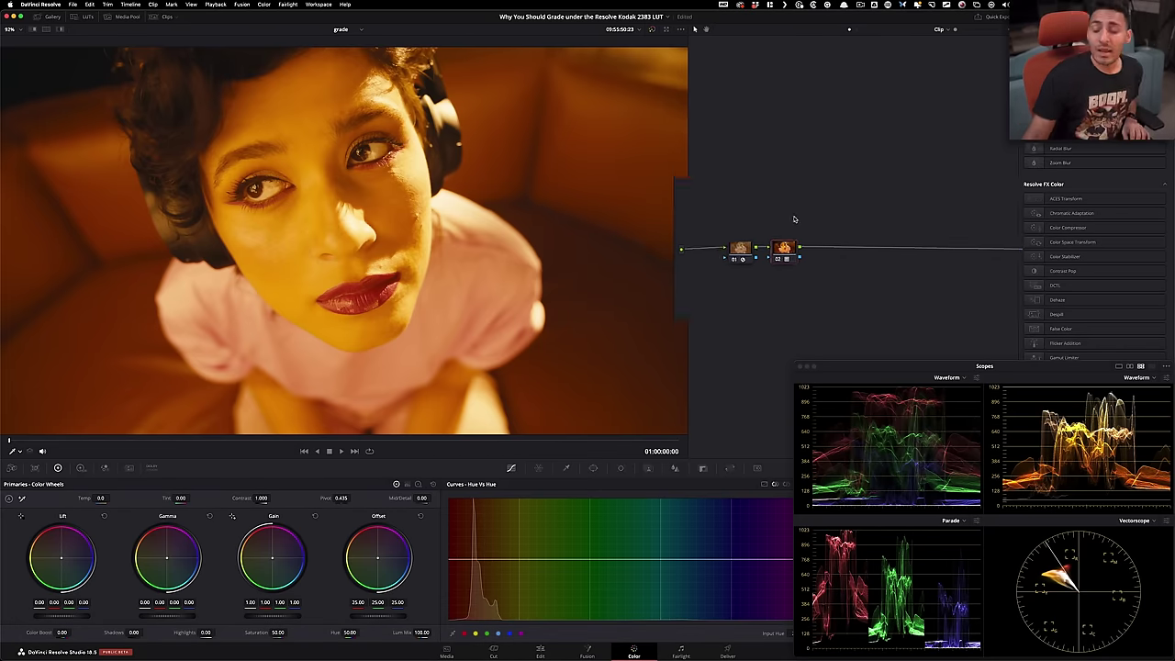
Add serial node 03 after LUT node 02, space it out toward the output, and bring nodes 01 and 02 closer to it
key(alt+s)
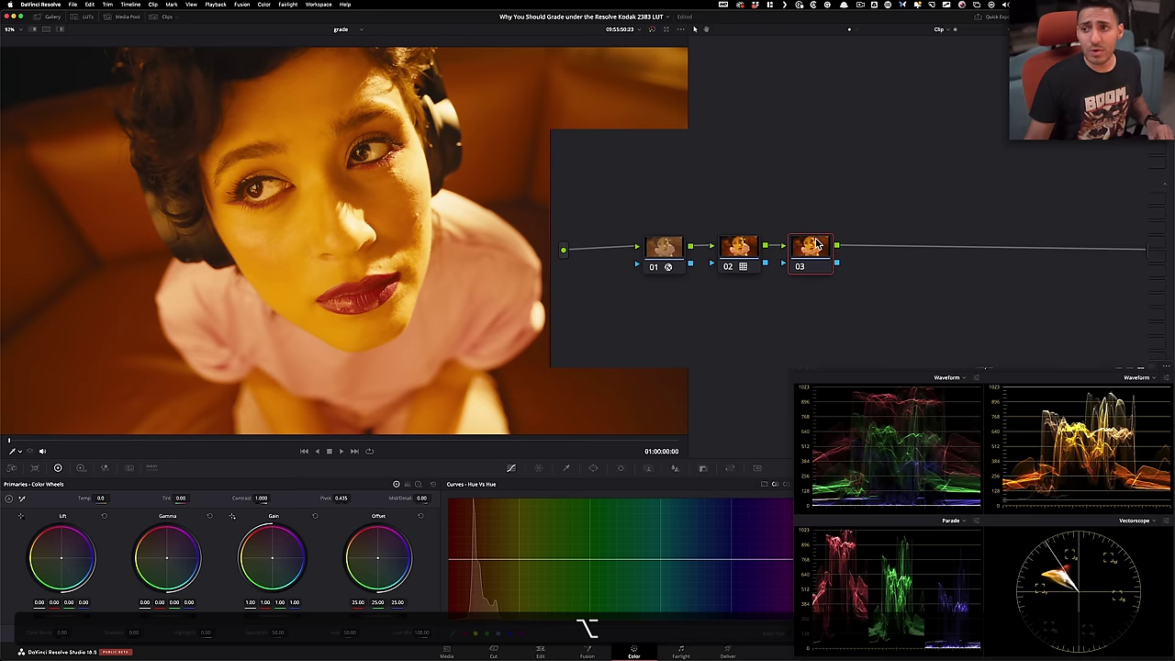
drag(821, 247, 936, 250)
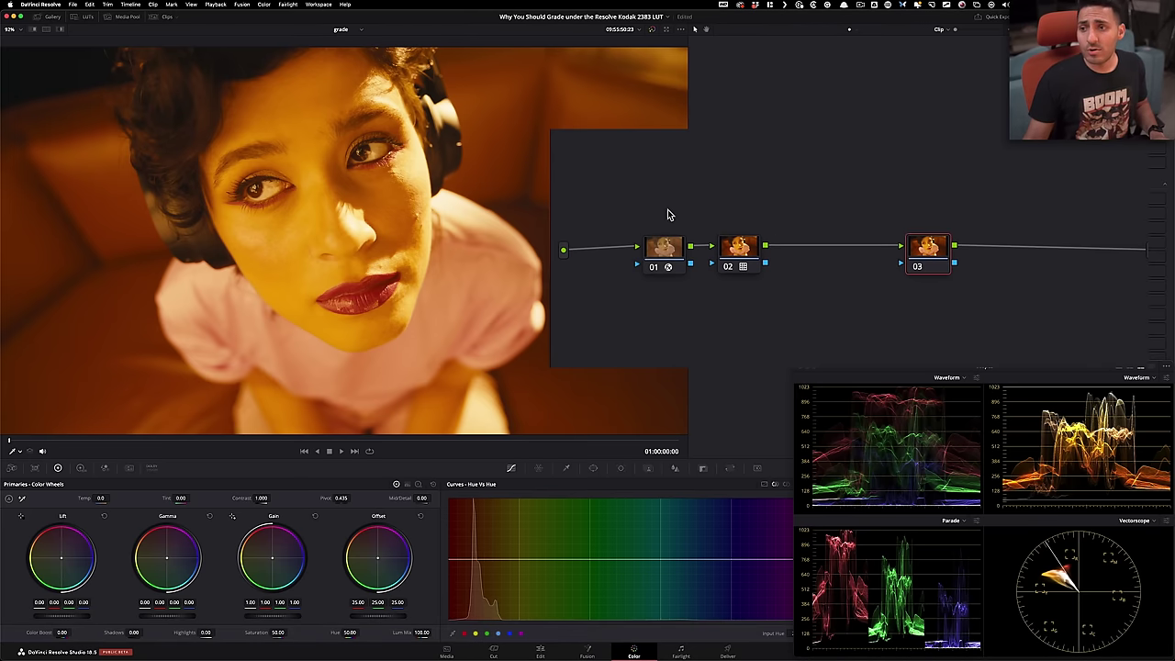
drag(672, 209, 786, 285)
drag(648, 244, 716, 247)
click(790, 172)
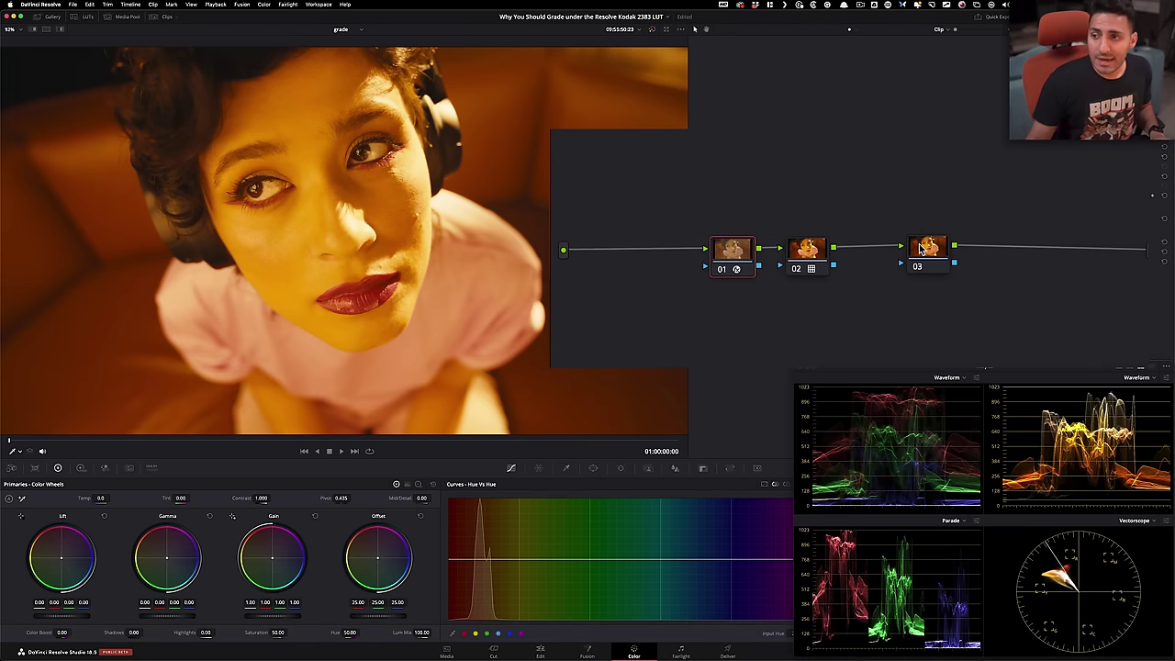
click(920, 249)
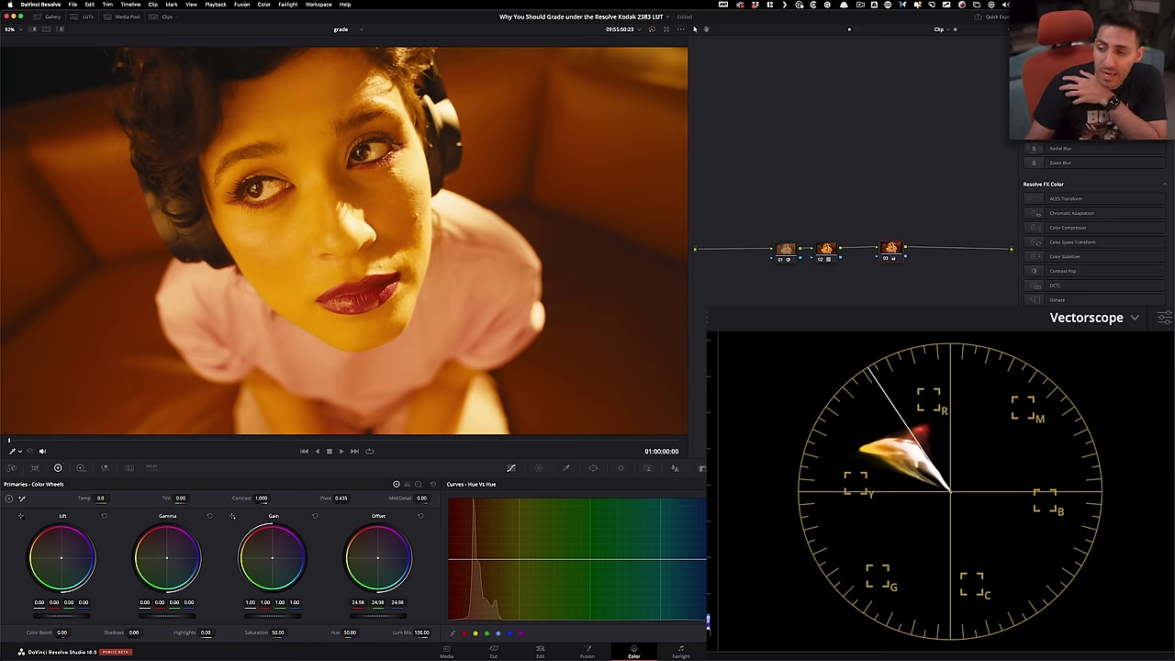
Push node 03's Offset toward blue to -9.86, 30.39, 68.17 and compare the portrait with the node off and on
drag(378, 557, 398, 578)
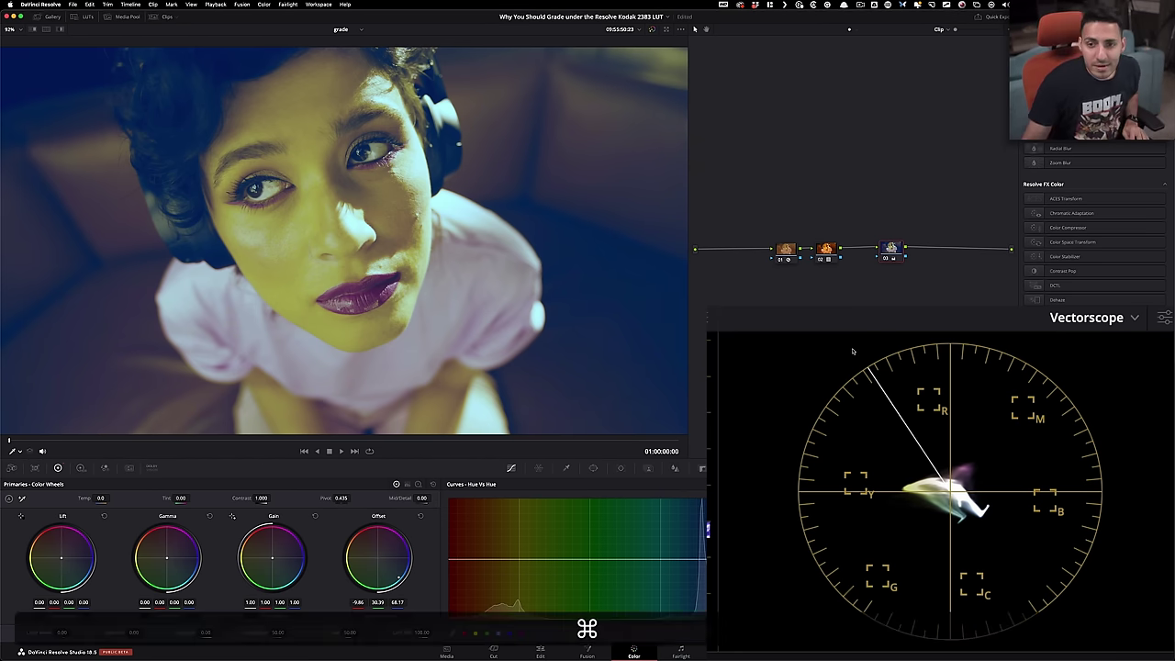
key(super+d)
key(super+d)
key(super+d)
key(super+d)
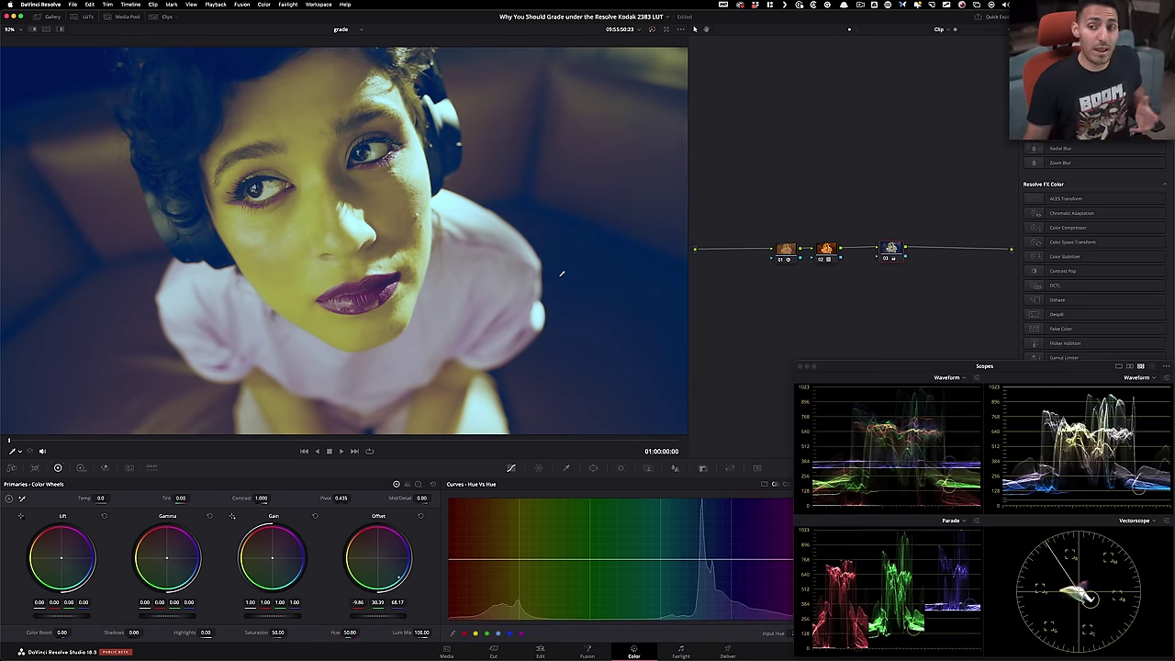
key(super+d)
key(super+d)
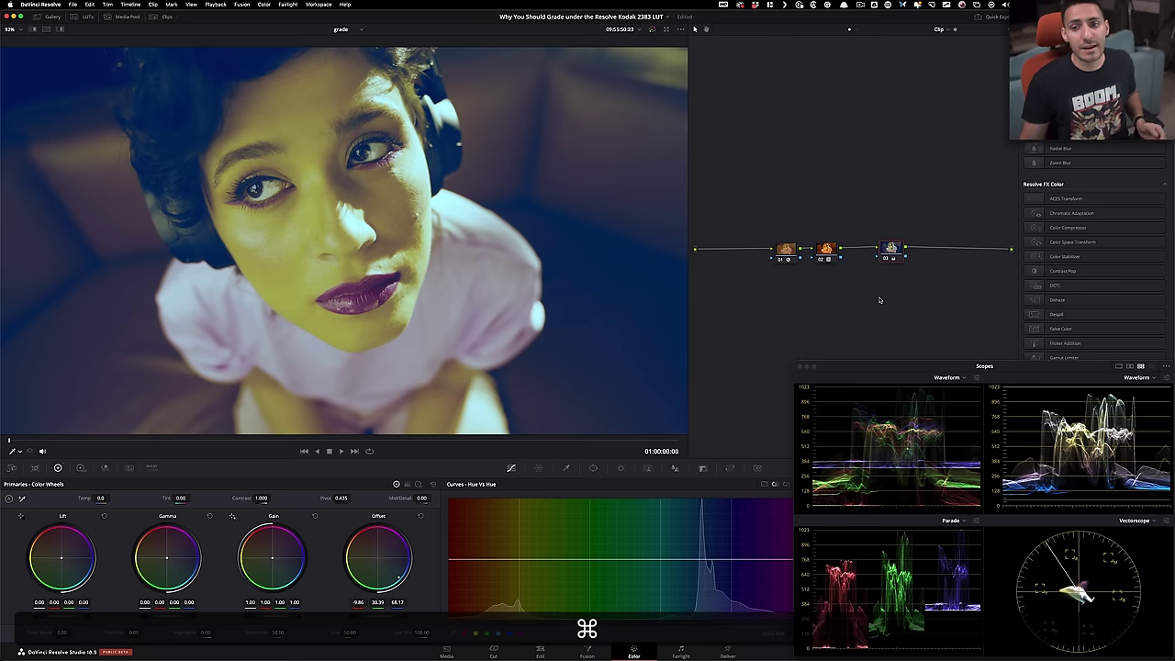
key(super+d)
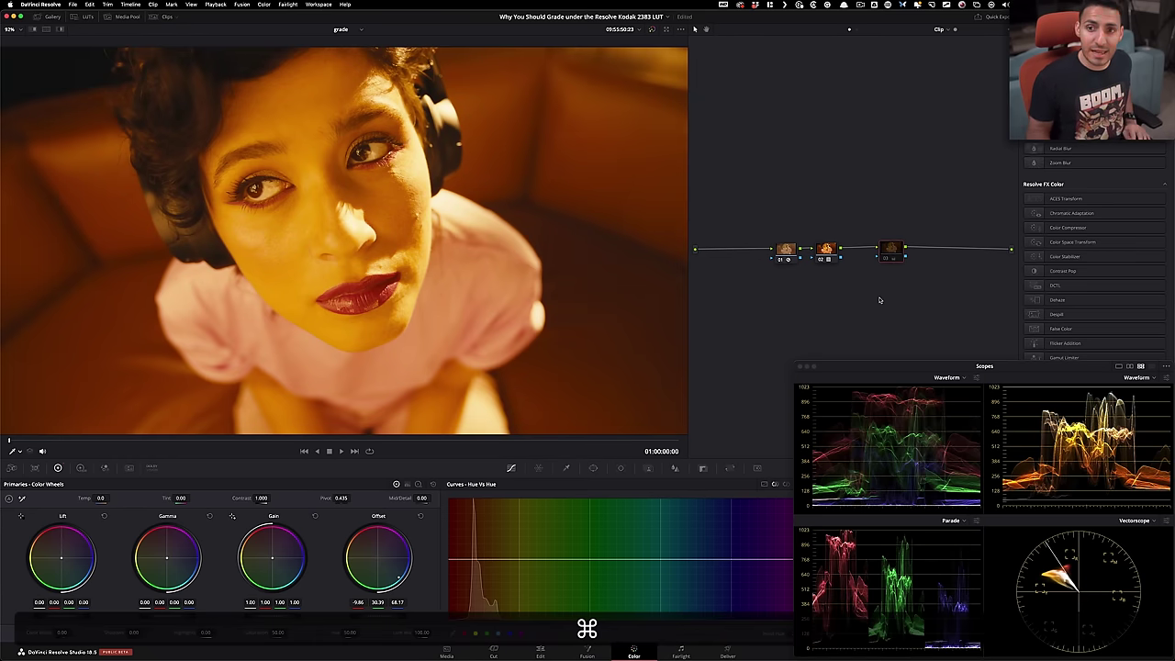
key(super+d)
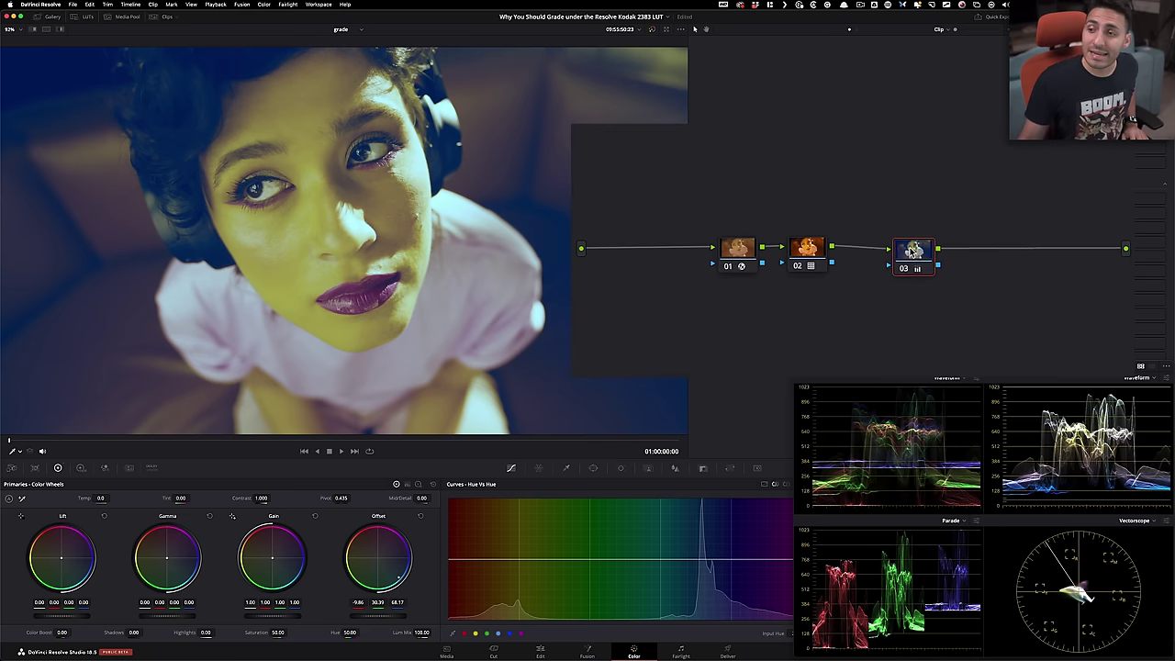
Move node 03 ahead of node 01, shift nodes 01 and 02 toward the output, and compare node 03 off and on
drag(913, 249, 635, 252)
drag(691, 209, 860, 301)
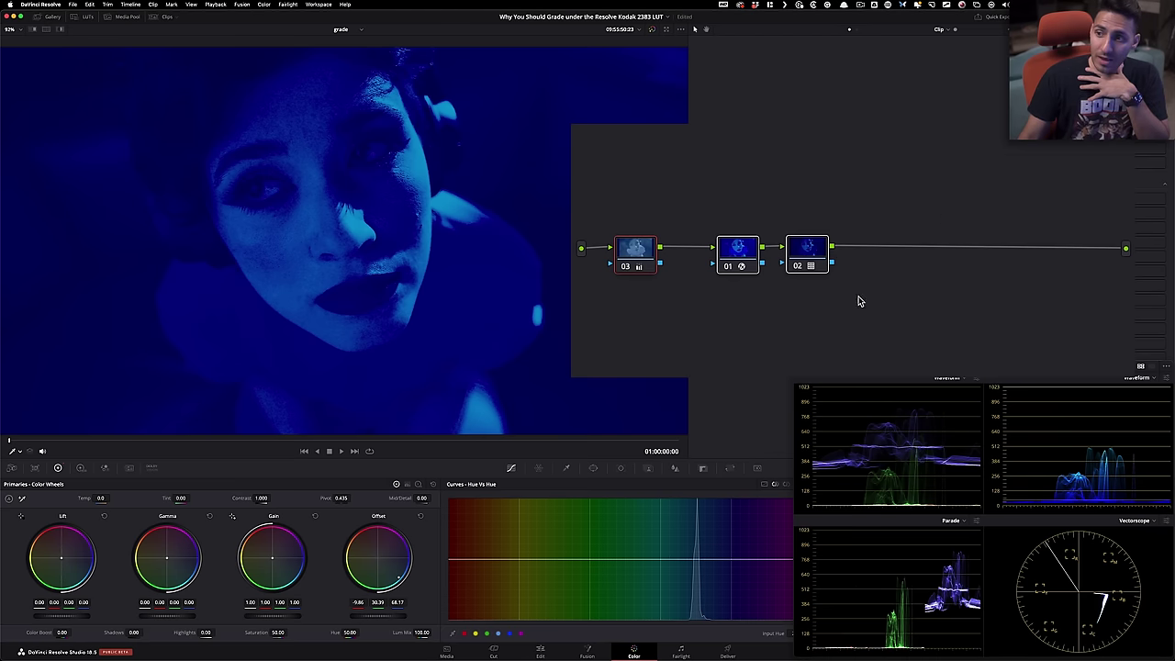
drag(735, 248, 880, 257)
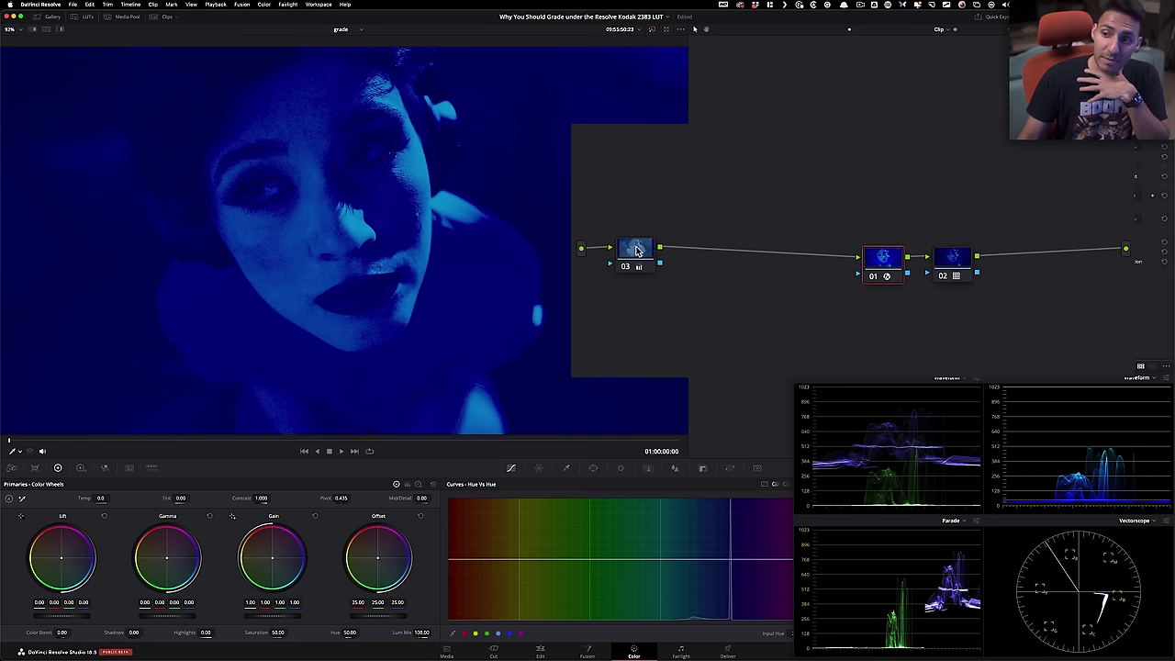
drag(636, 250, 647, 252)
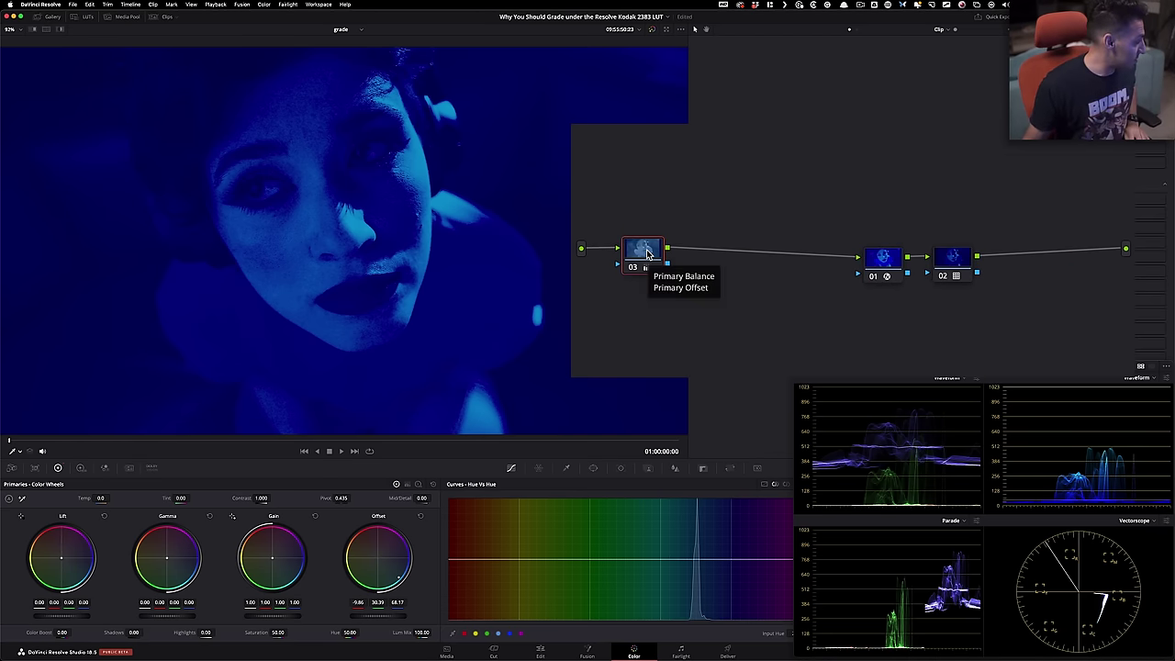
key(super+d)
key(super+d)
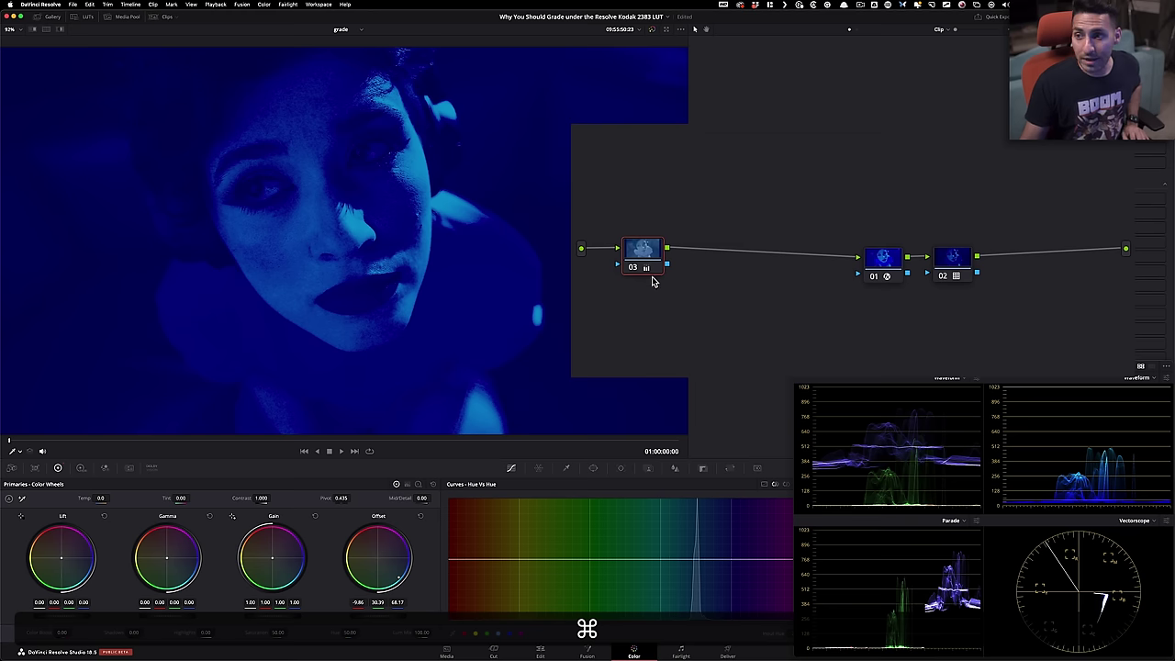
Undo the node reordering to compare the grade after the LUT with the grade before it, and redo the reordering
key(super+z)
key(super+z)
key(super+z)
key(super+z)
key(super+z)
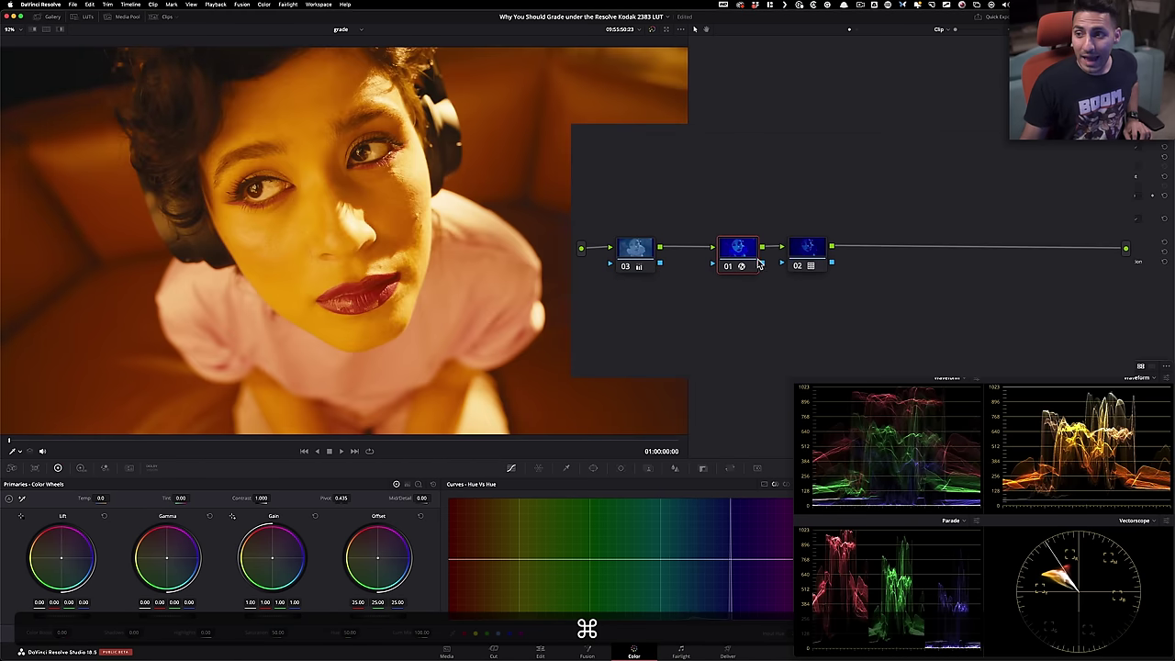
key(shift+super+z)
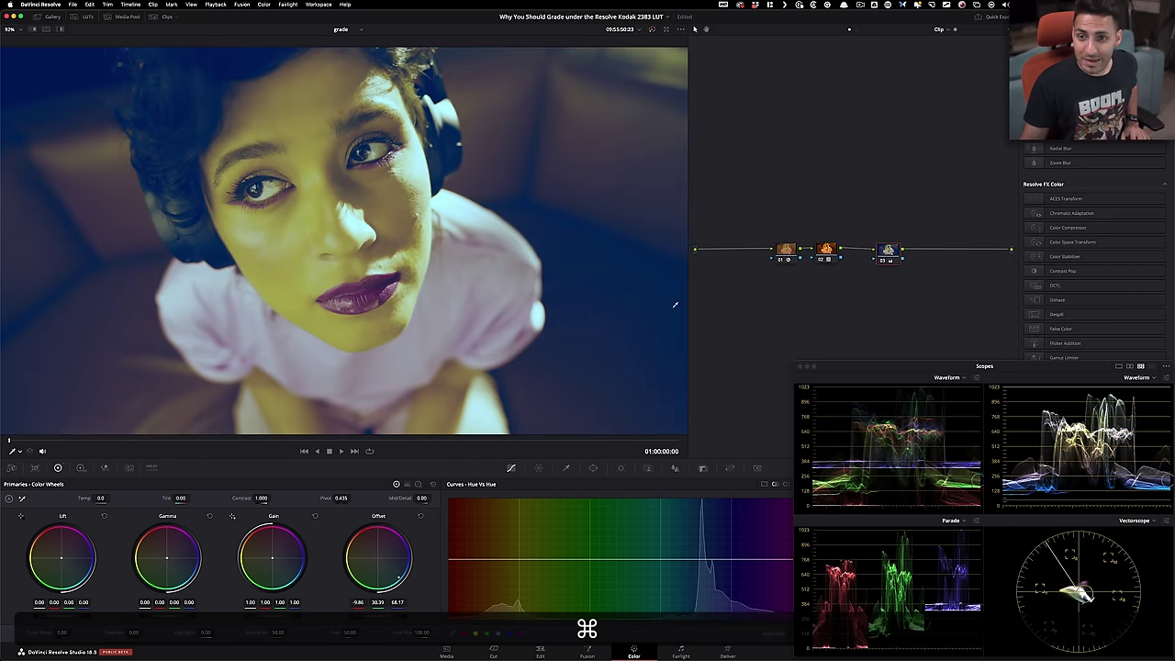
key(super+shift+bracketleft)
key(super+shift+bracketleft)
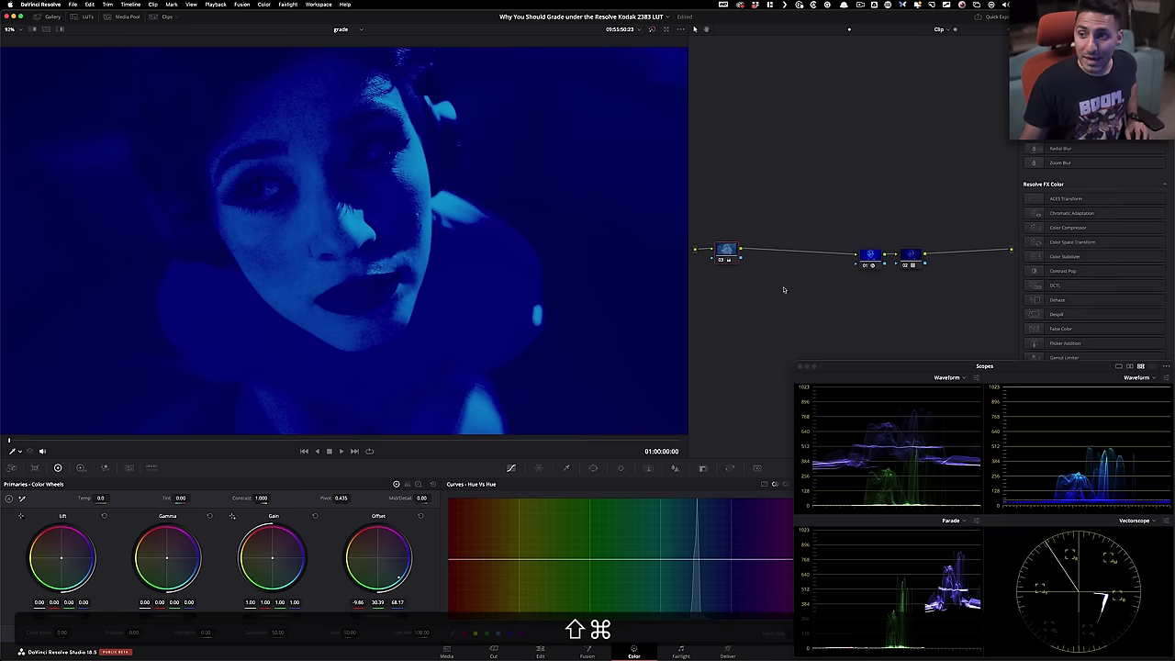
Reset the grade on node 03 at the start of the node chain
mouse_move(727, 250)
mouse_down()
mouse_move(737, 256)
mouse_move(737, 246)
mouse_up()
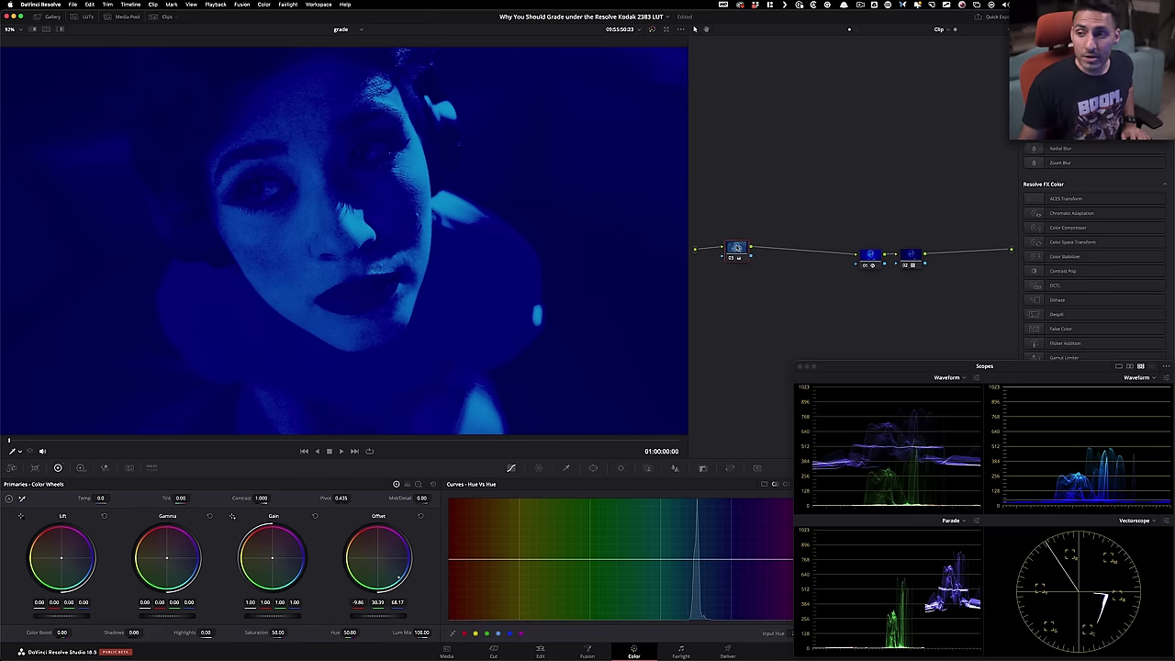
right_click(735, 255)
click(780, 261)
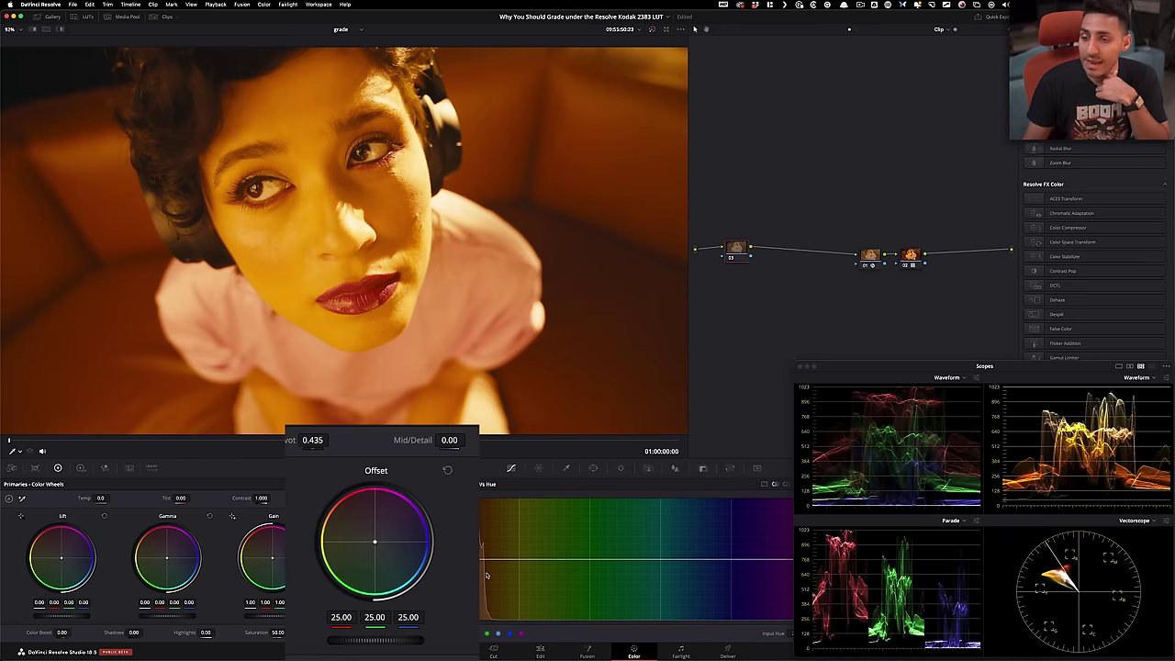
Balance the portrait's warm cast on node 03 by setting the Offset to 15.23, 25.25, 34.10
drag(374, 546, 383, 548)
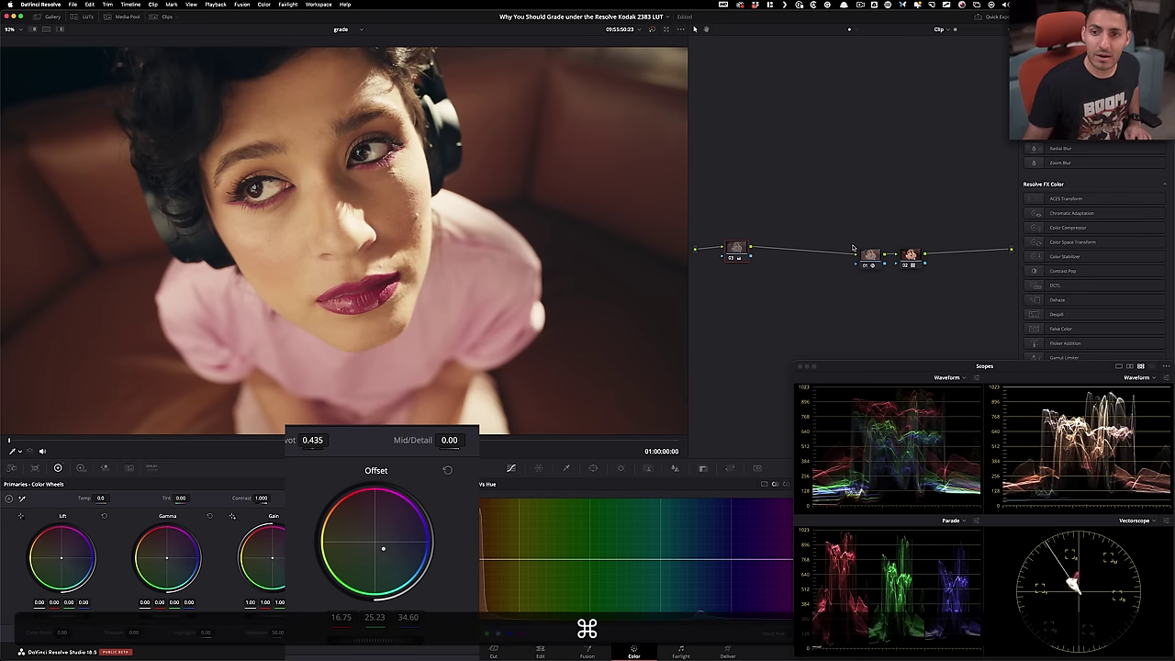
key(super+d)
key(super+d)
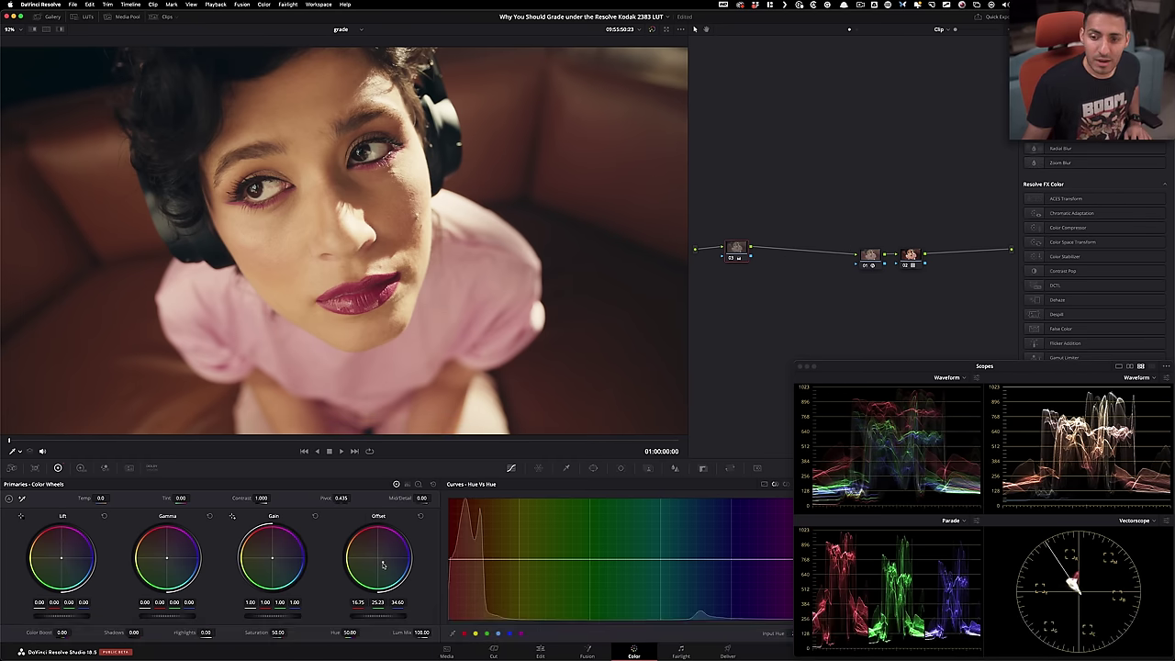
drag(382, 567, 382, 562)
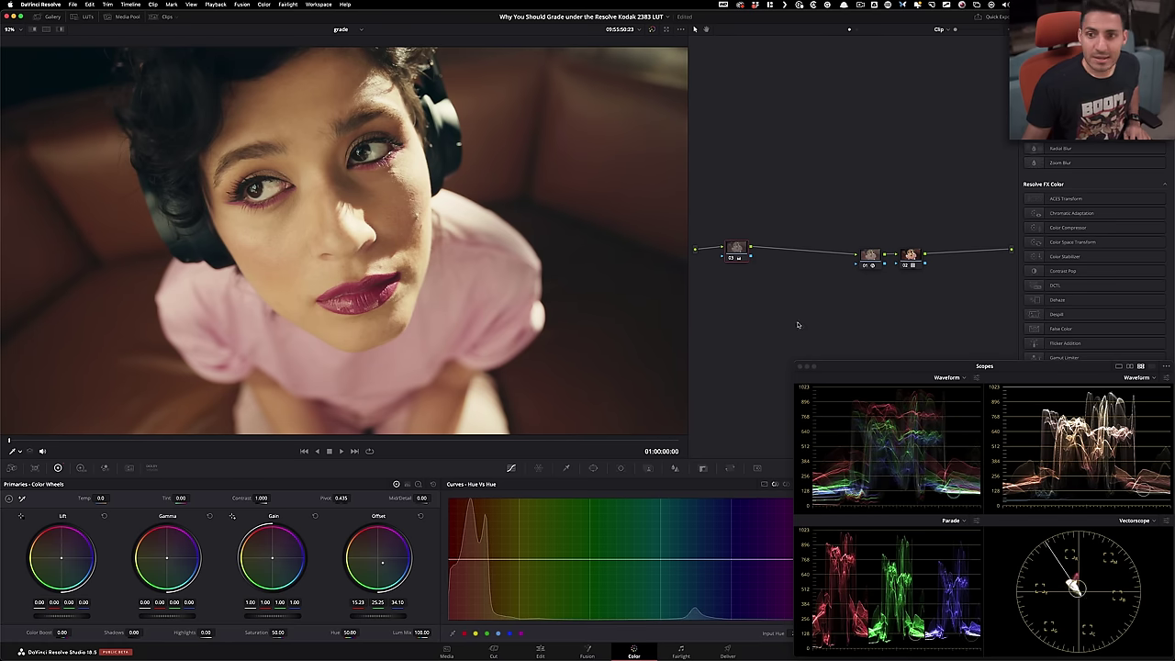
Toggle node 03 off and on to compare the portrait before and after the Offset balance
key(super)
key(super+d)
key(super+d)
key(super+d)
key(super+d)
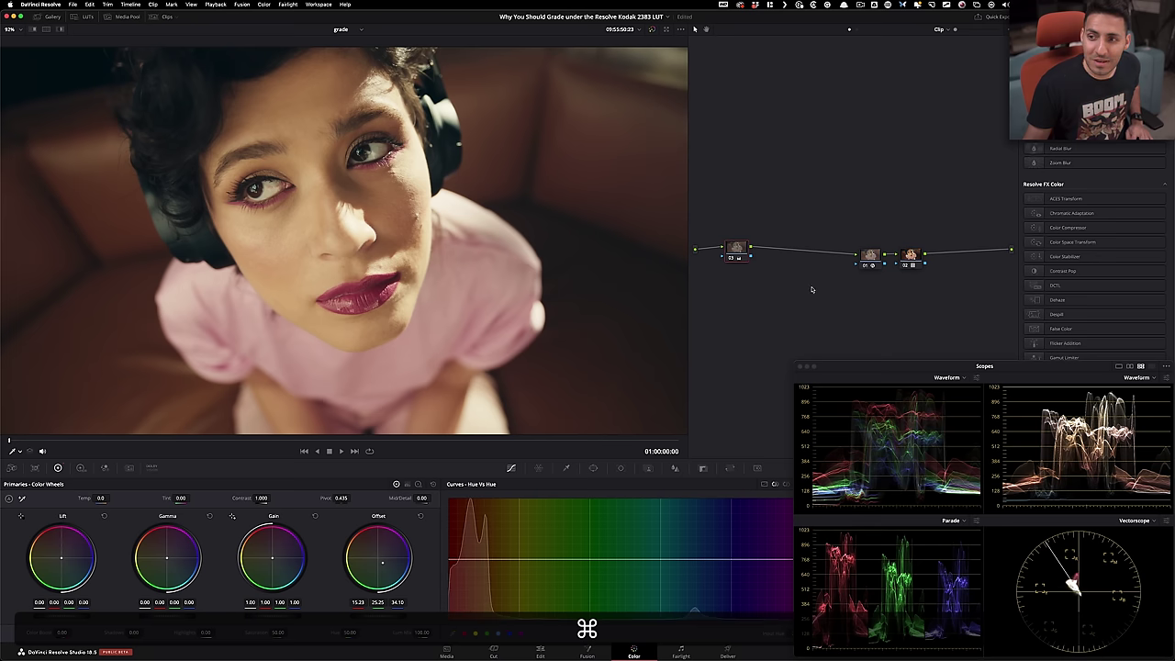
Create a second grade version of the clip and move node 03 to the end of the chain, after LUT node 02
key(super+y)
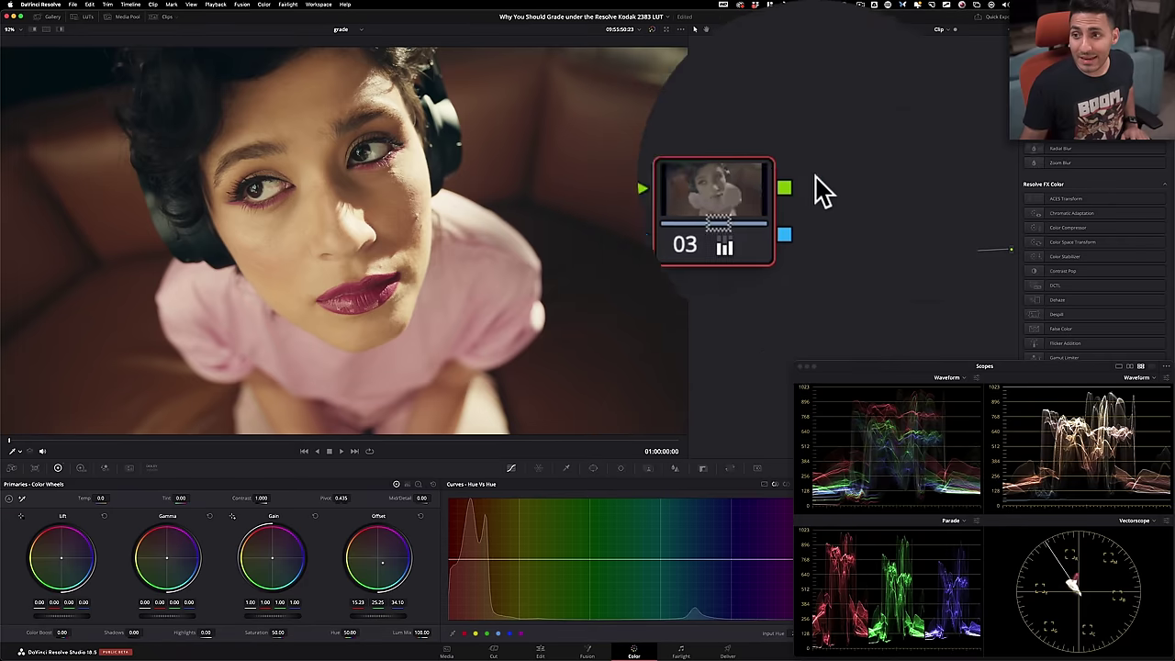
drag(821, 240, 962, 252)
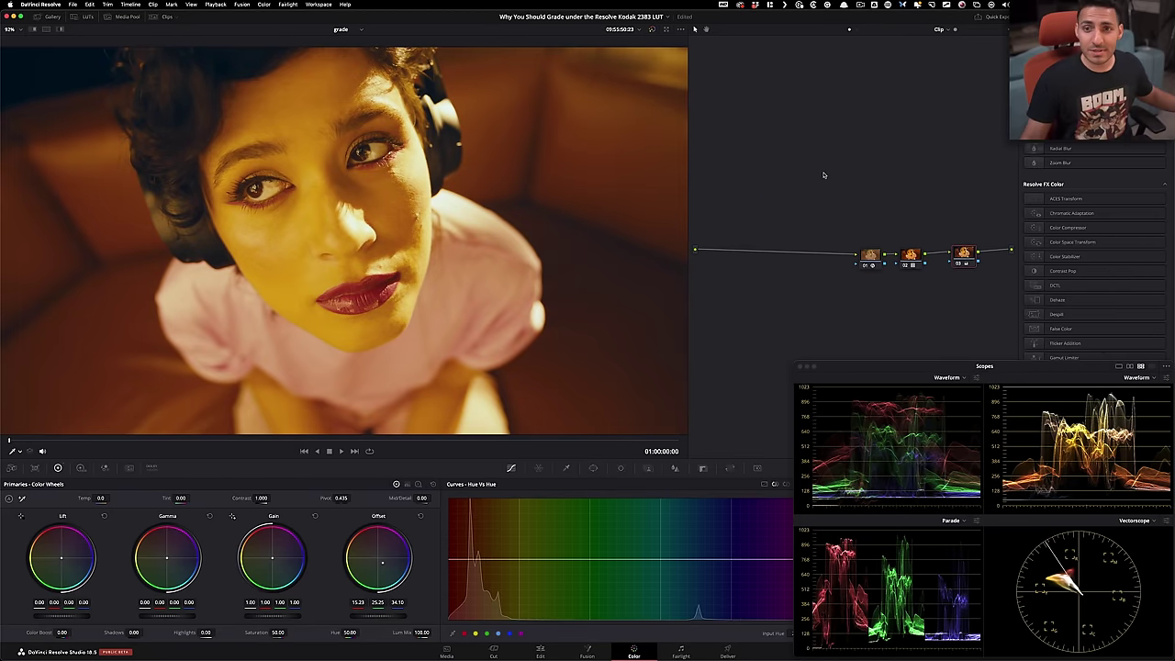
Switch repeatedly between Version 1 and Version 2 to compare balancing before and after the LUT, ending on Version 1
key(super+b)
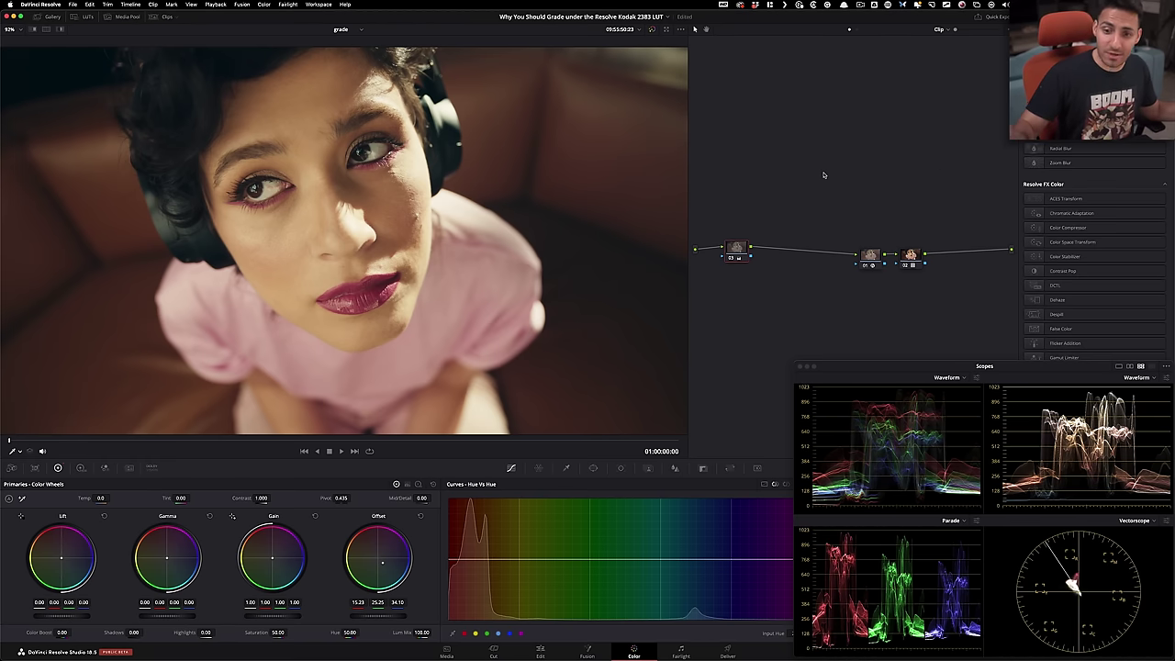
key(super+n)
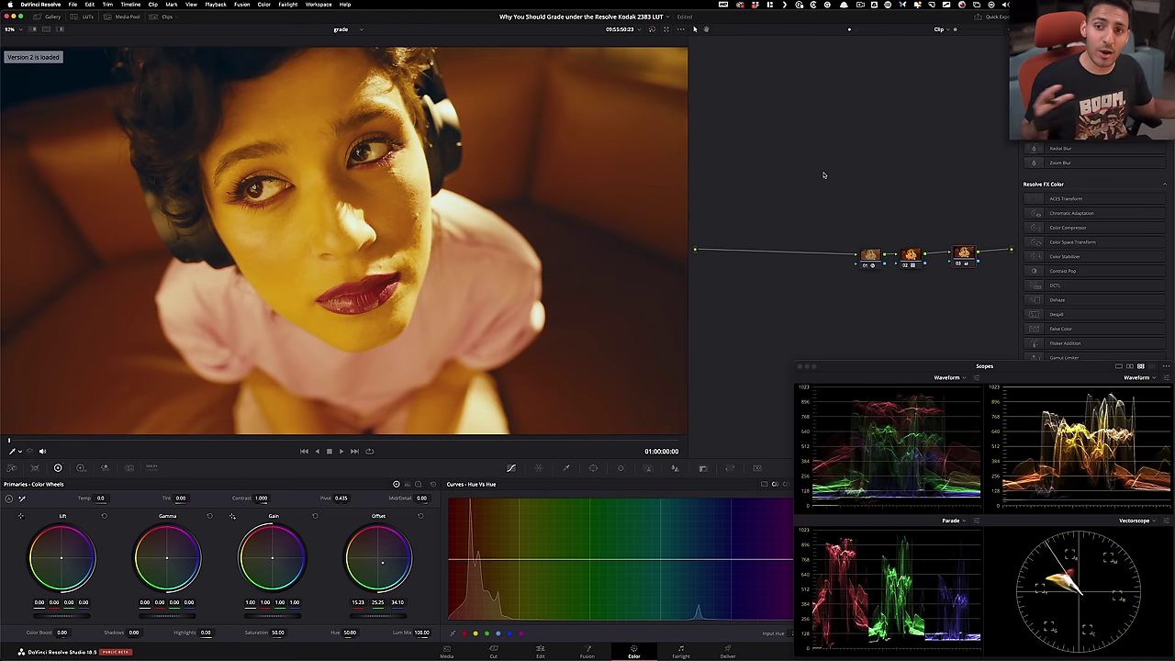
key(super+b)
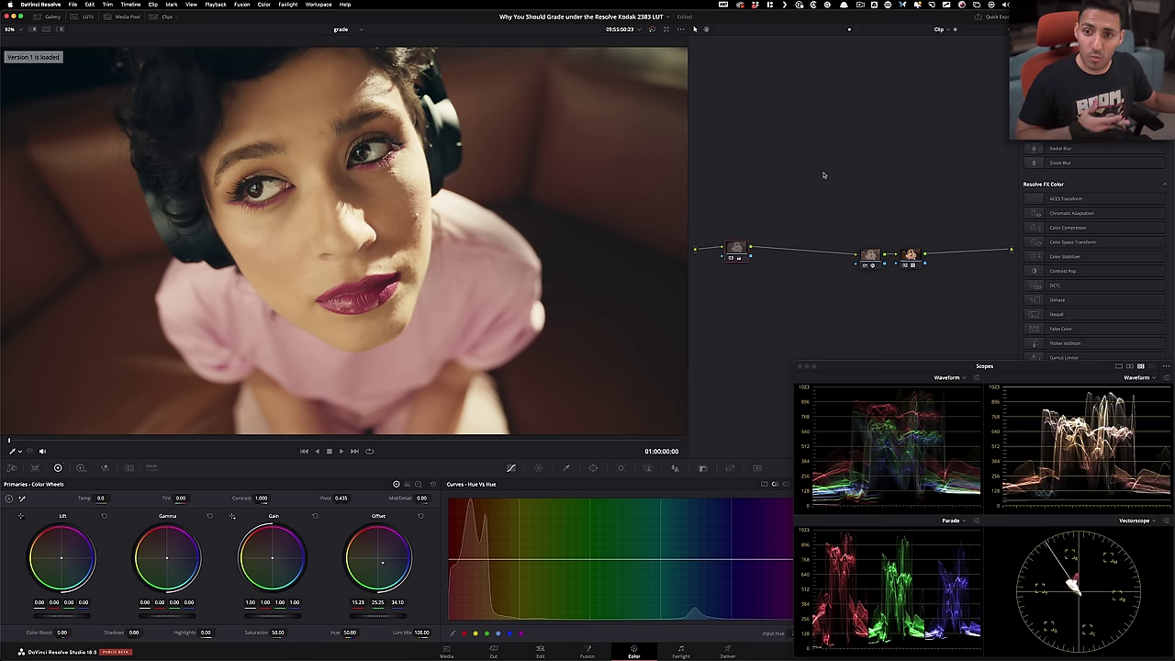
key(super+n)
key(super+b)
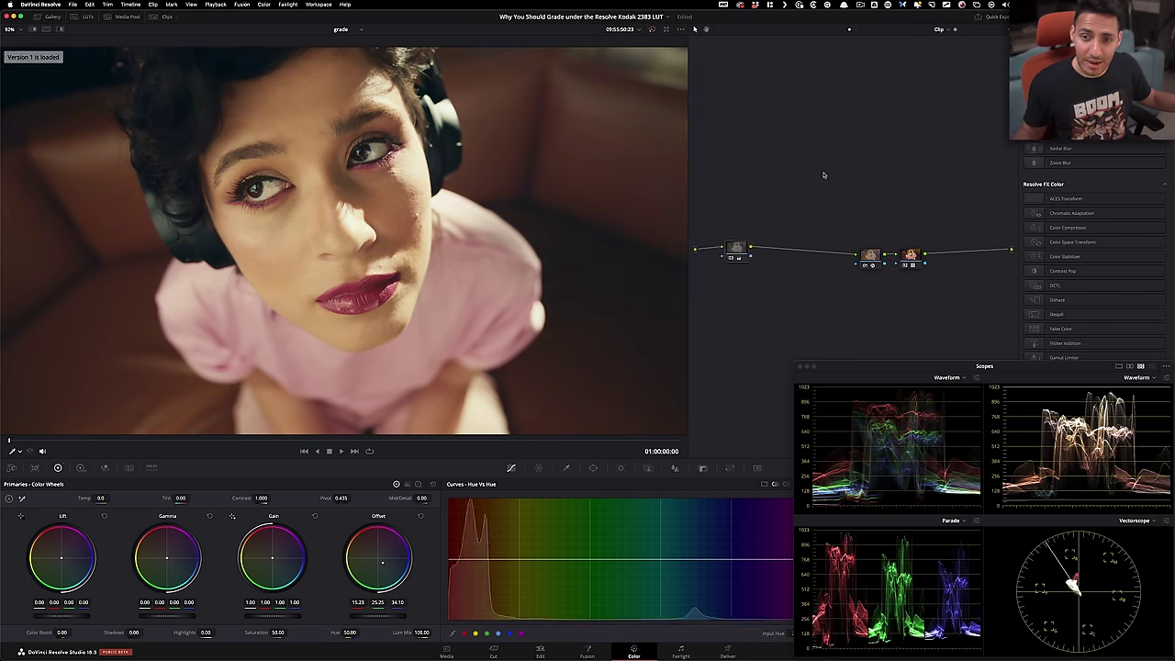
key(super+n)
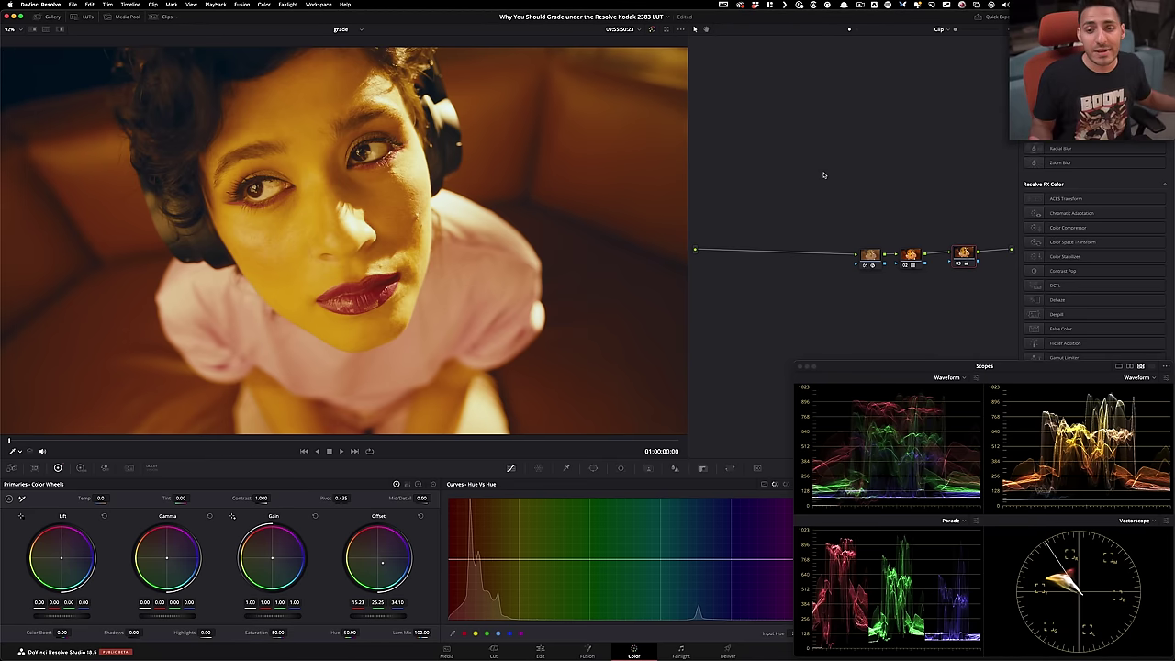
key(super+b)
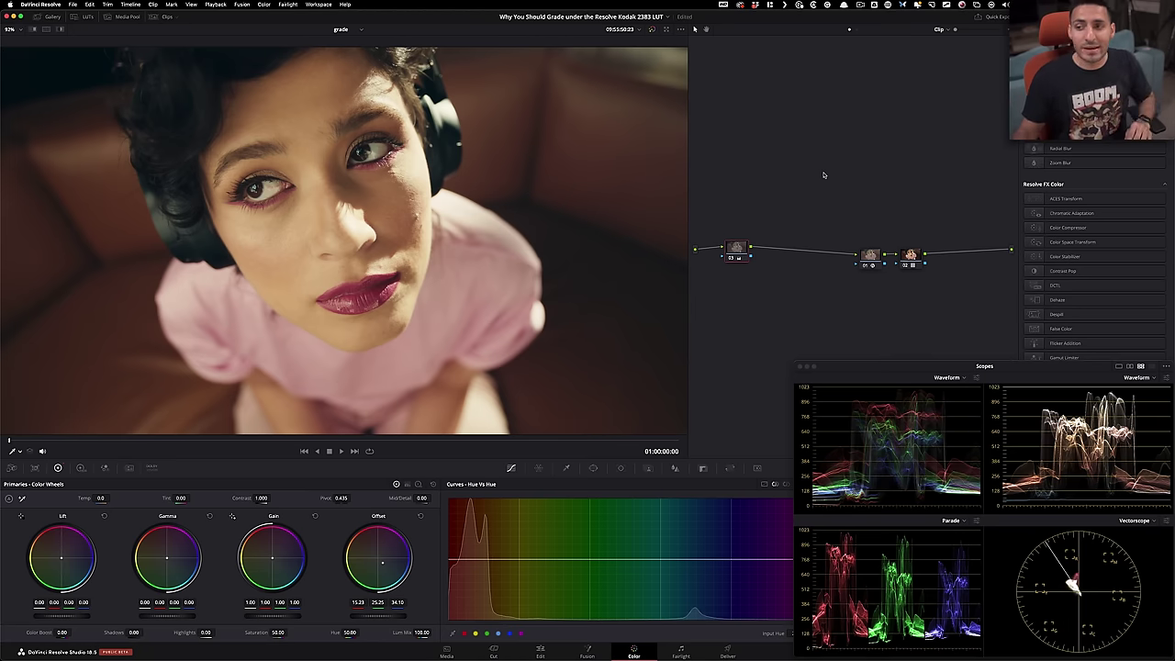
Add serial node 04 after LUT node 02, set its Lift to -0.03 and Gain to 1.10, and compare it off and on
key(alt+s)
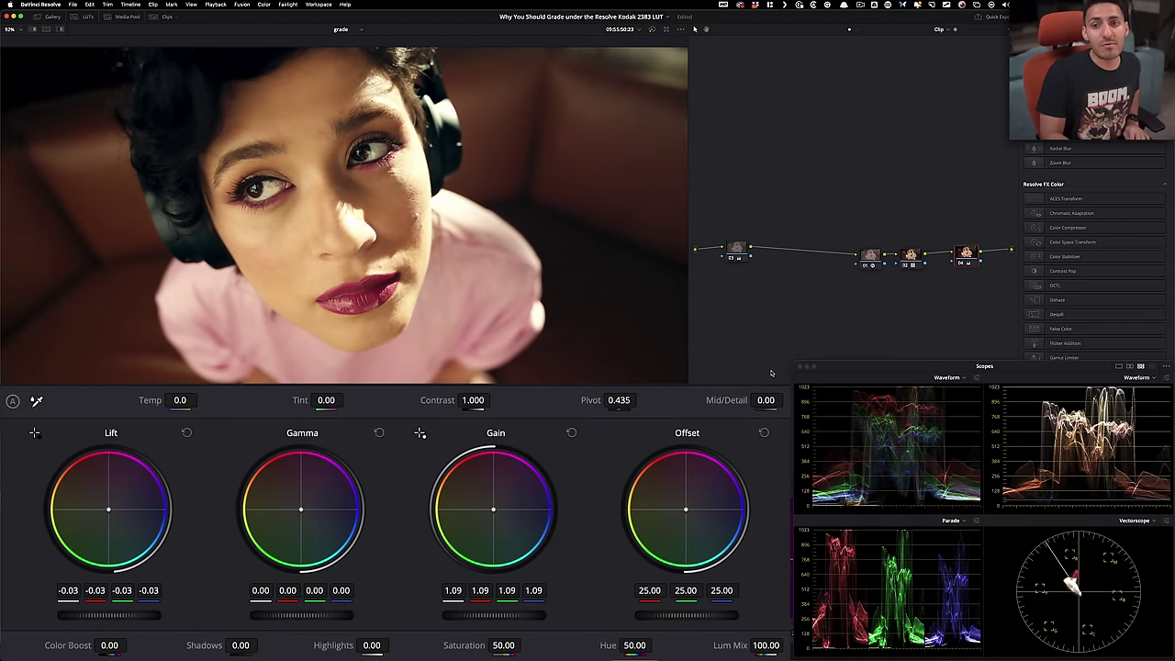
key(super+d)
key(super+d)
key(super+d)
key(super+d)
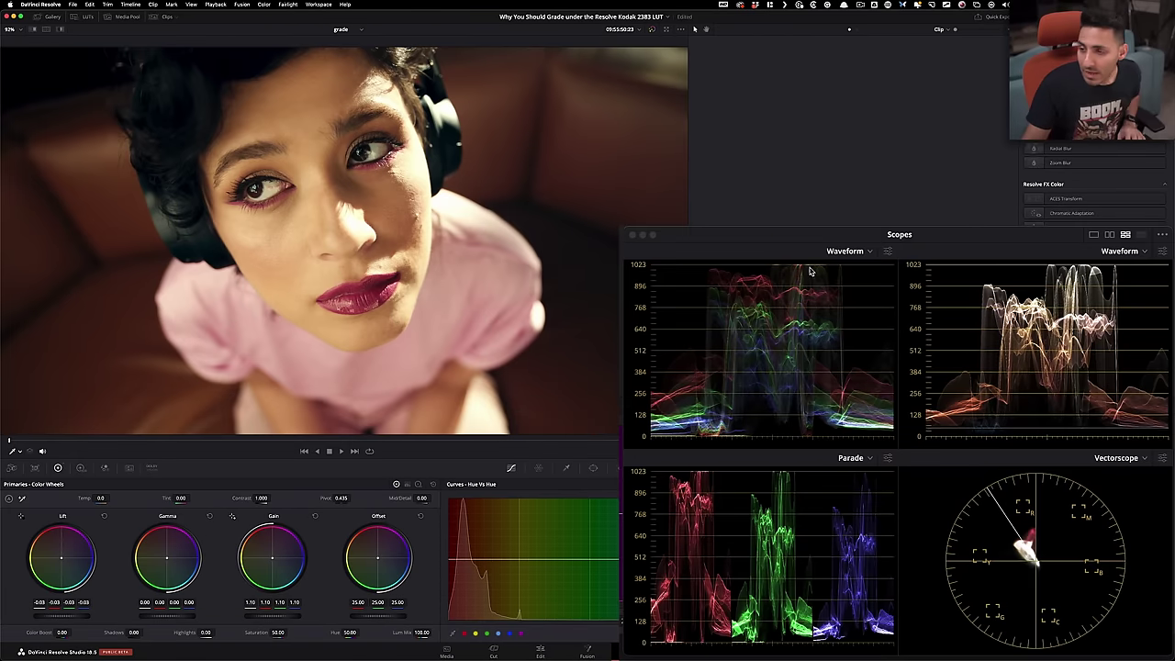
Toggle node 04 while examining the waveform and parade for clipped highlights and crushed shadows
key(super+d)
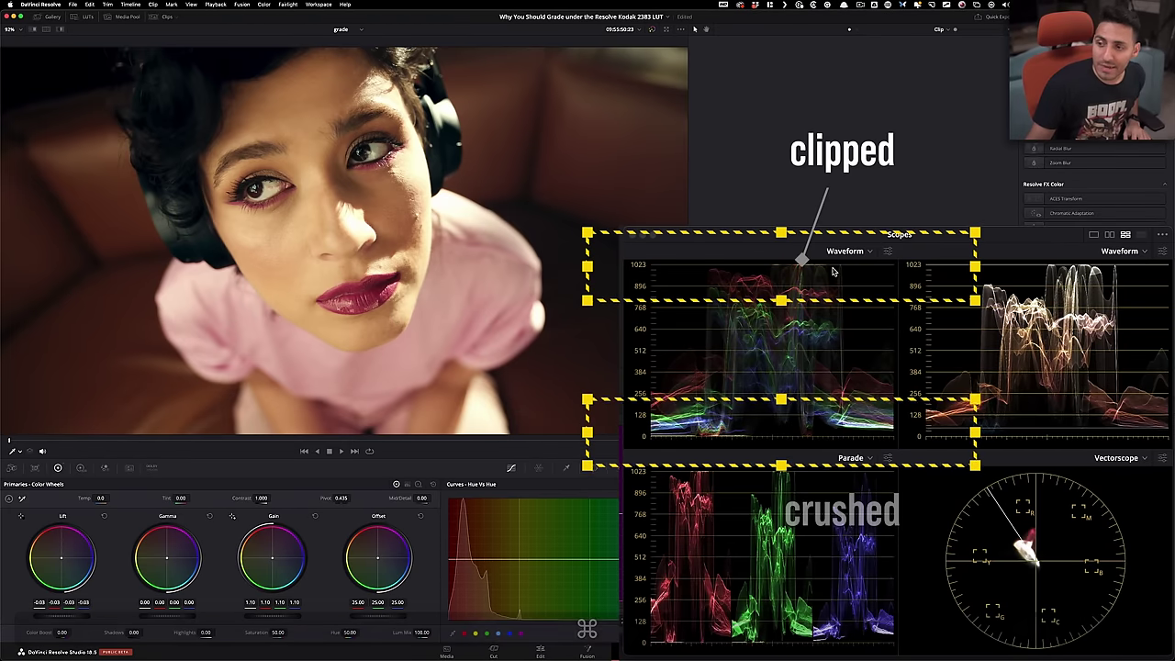
key(super+d)
key(super+d)
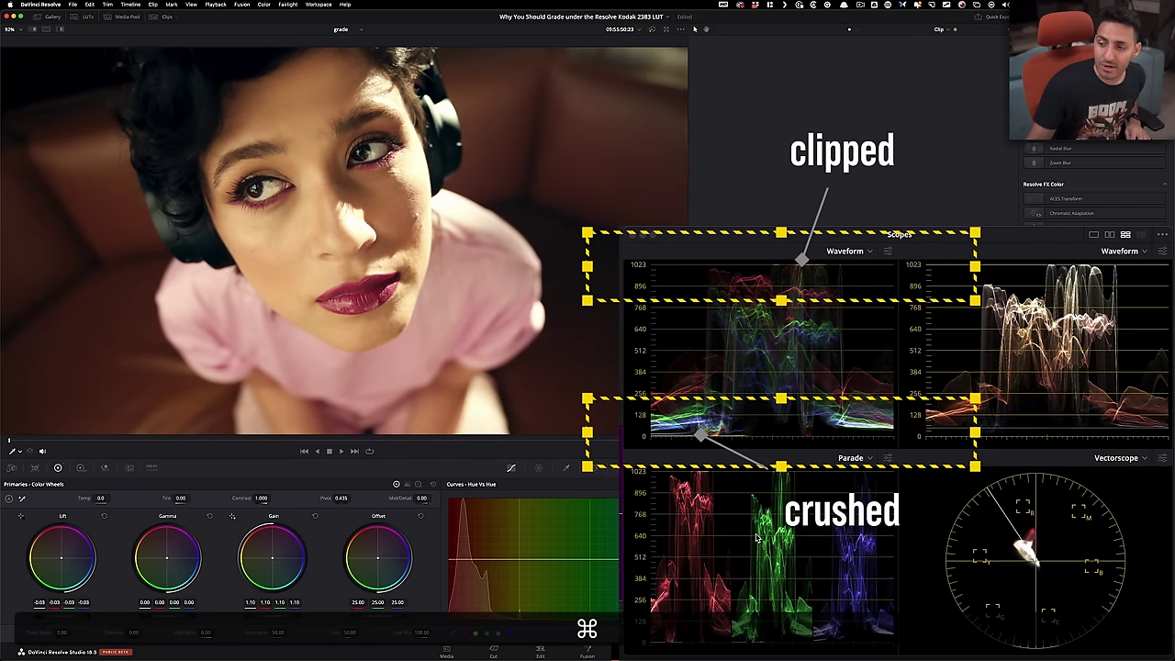
Compare the image and scopes with node 04's contrast adjustment after the LUT switched off and on
key(super+d)
key(super+d)
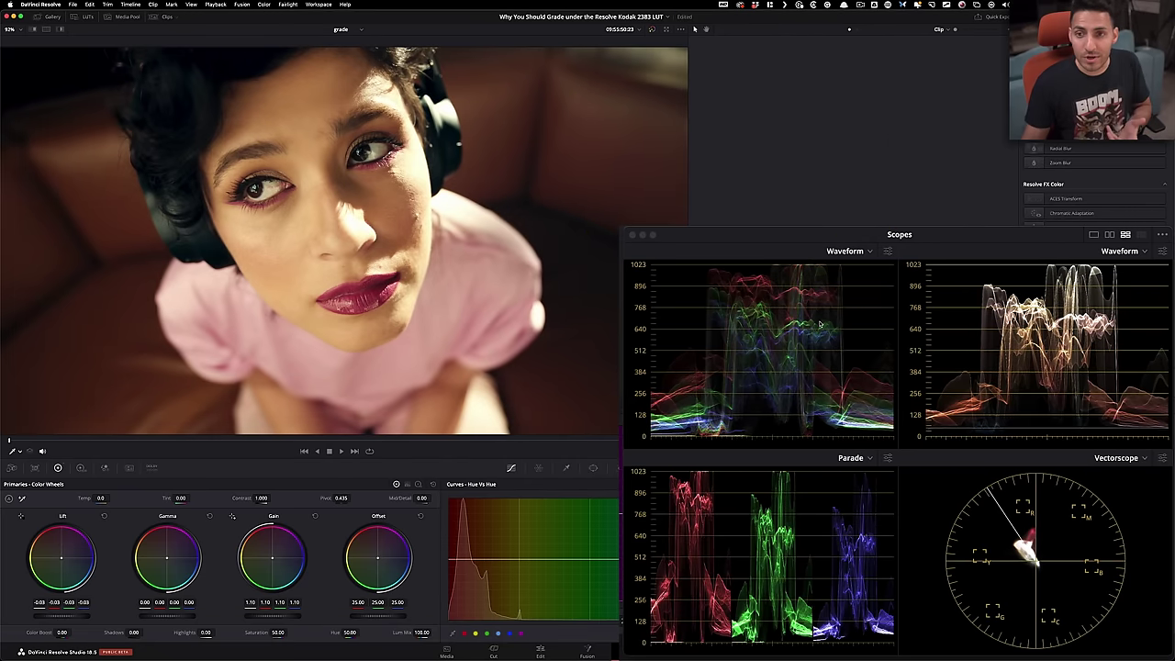
key(super+d)
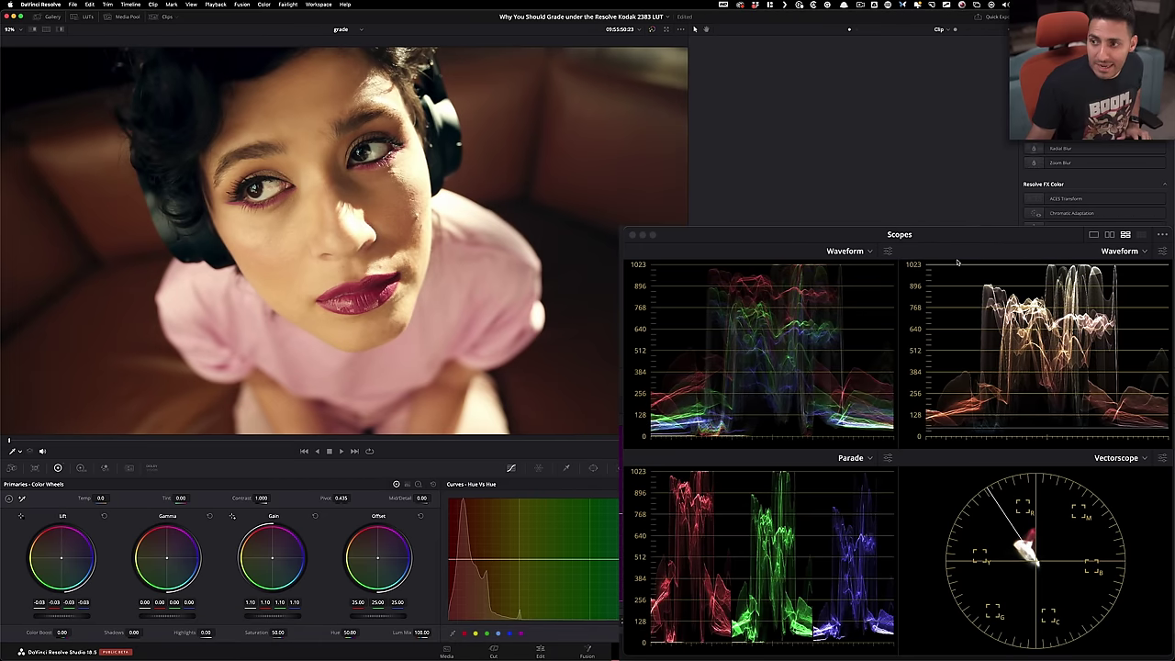
Move node 04 ahead of the LUT, between nodes 03 and 01, and compare its contrast adjustment off and on
drag(960, 253, 800, 258)
key(super+d)
key(super+d)
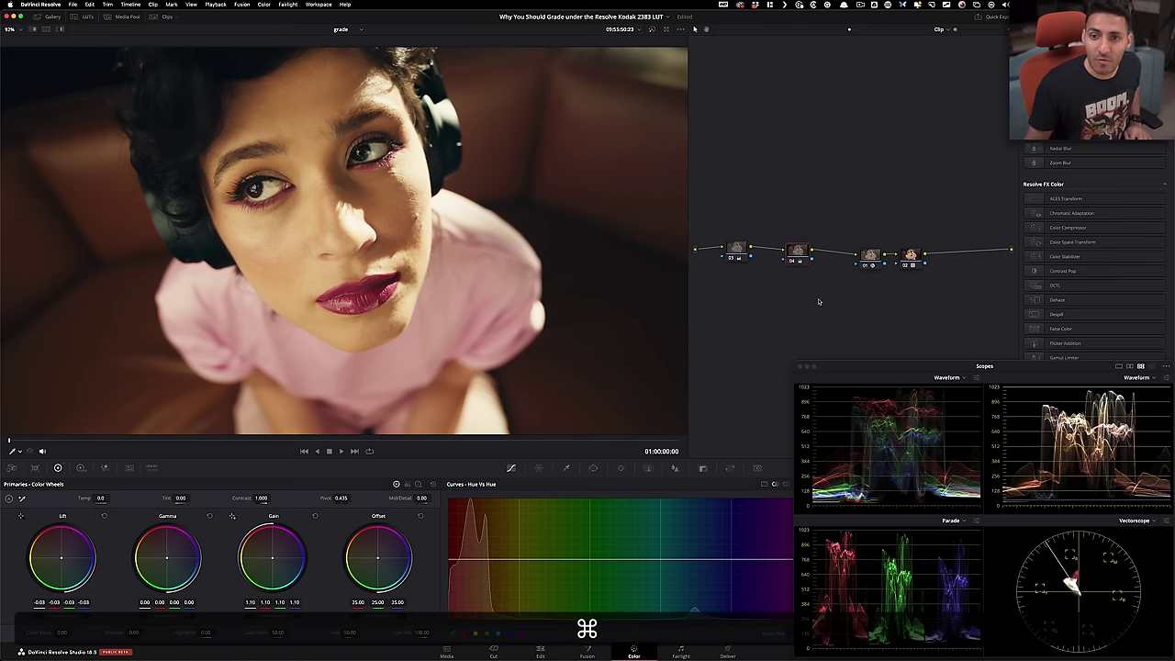
key(super+shift+w)
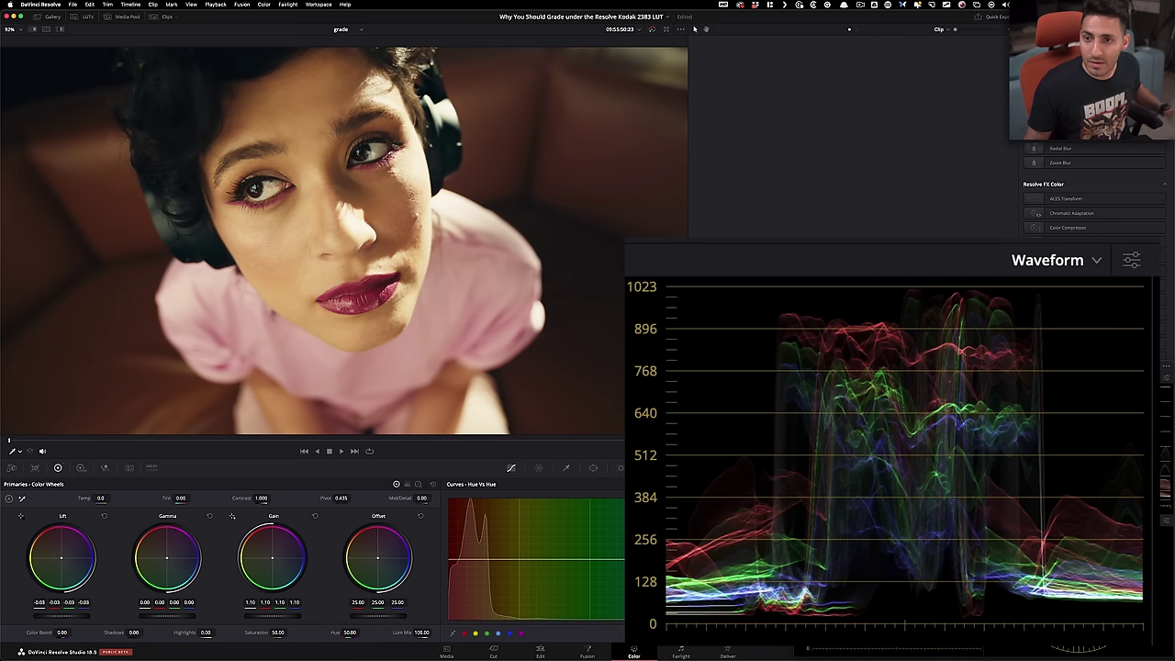
Load Version 2 and paste the contrast grade with Lift -0.03 and Gain 1.10 into a new serial node 04 after node 03
key(super)
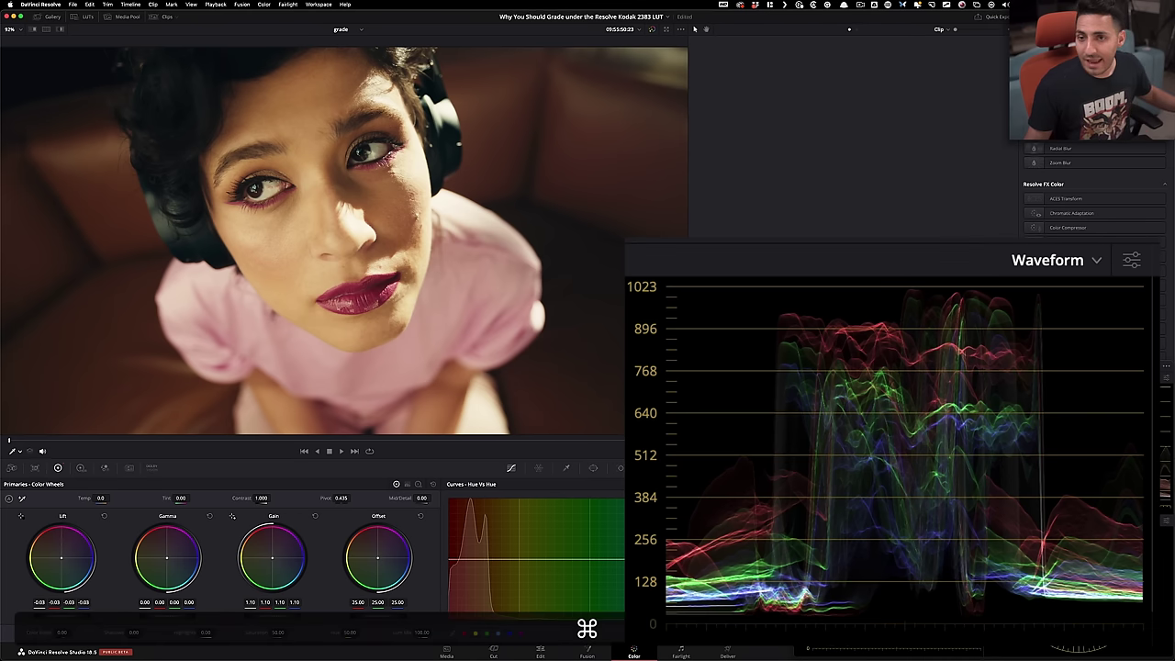
key(super+n)
key(super+shift+w)
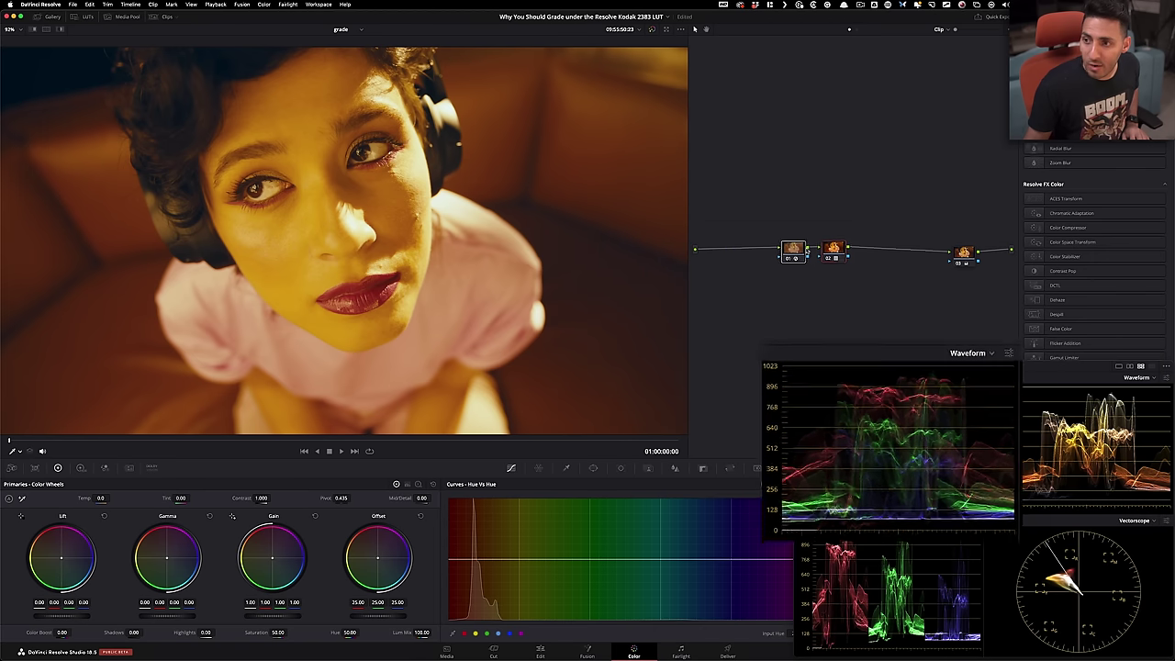
drag(969, 273, 932, 260)
key(alt+s)
key(super+v)
Toggle node 04 in Version 2 off and on to examine the contrast adjustment applied after the LUT
key(super+d)
key(super+d)
key(super+d)
key(super+d)
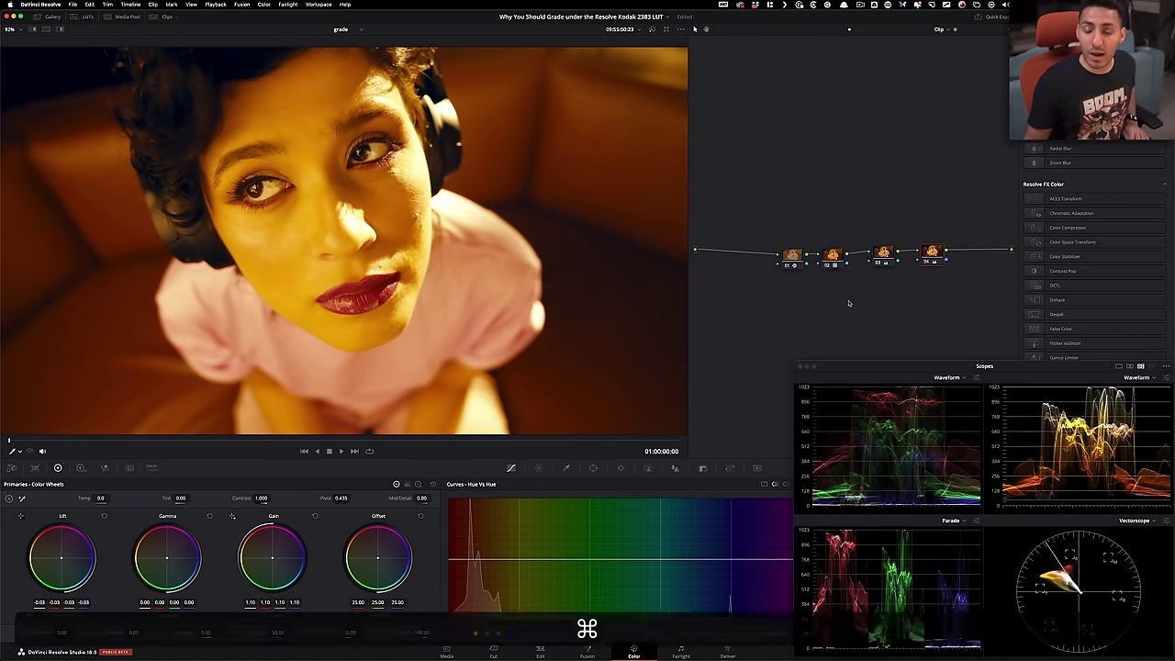
key(super+d)
key(super+d)
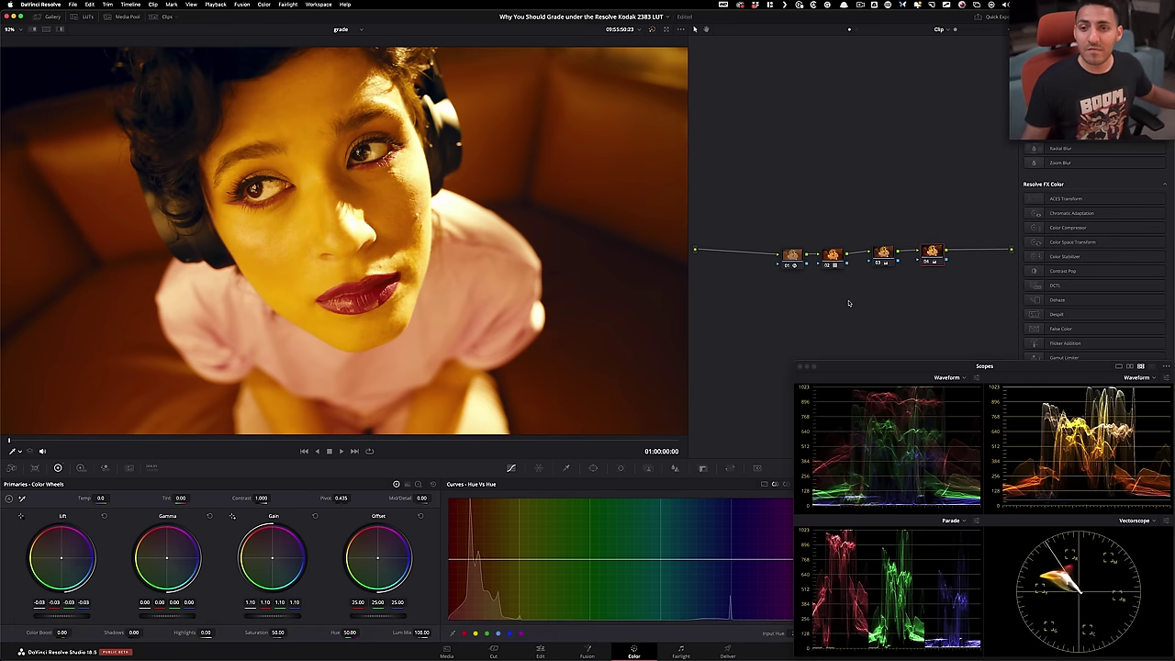
Switch between Version 1 and Version 2 to compare contrast before and after the LUT on the scopes, ending on Version 1
key(super+b)
key(super+n)
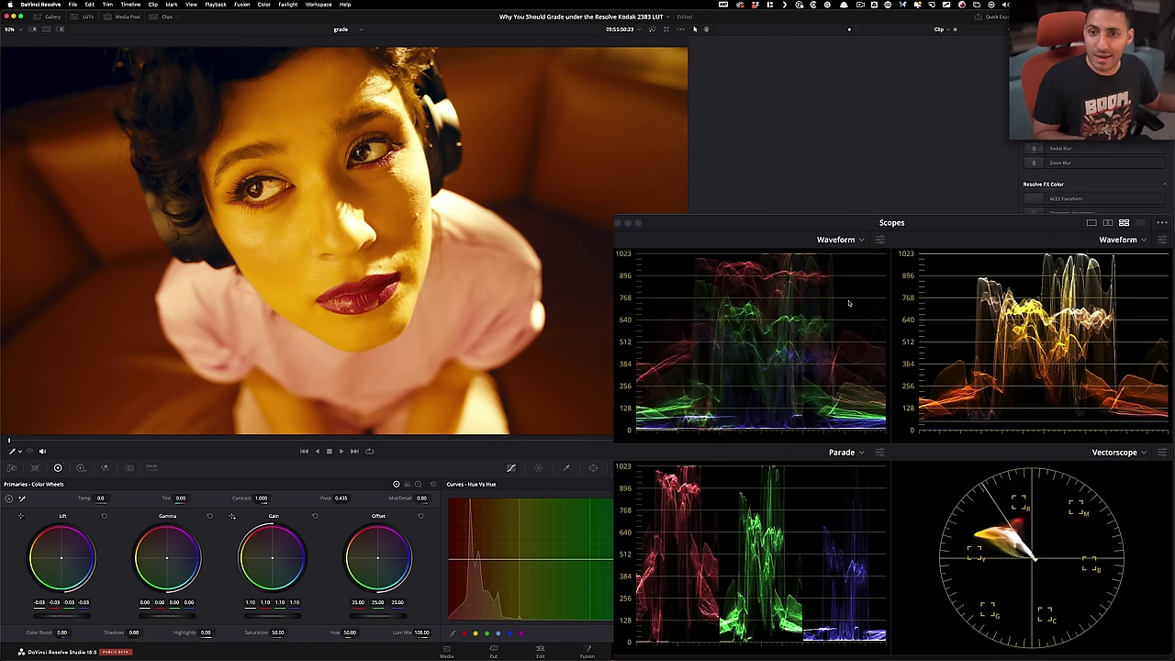
key(super+b)
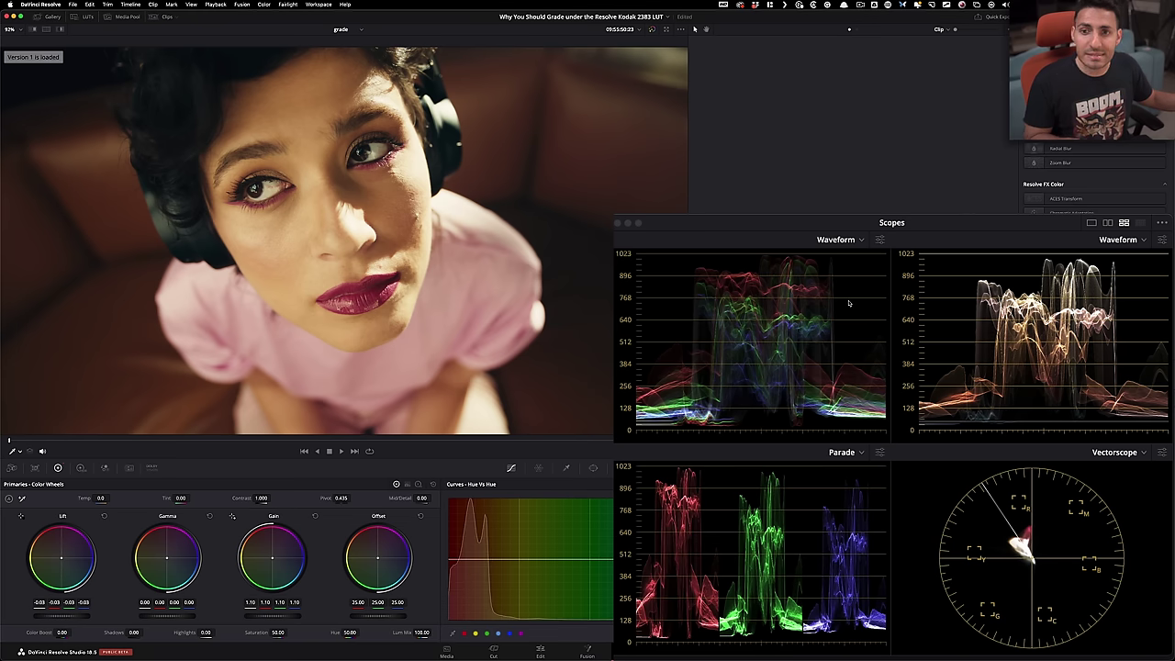